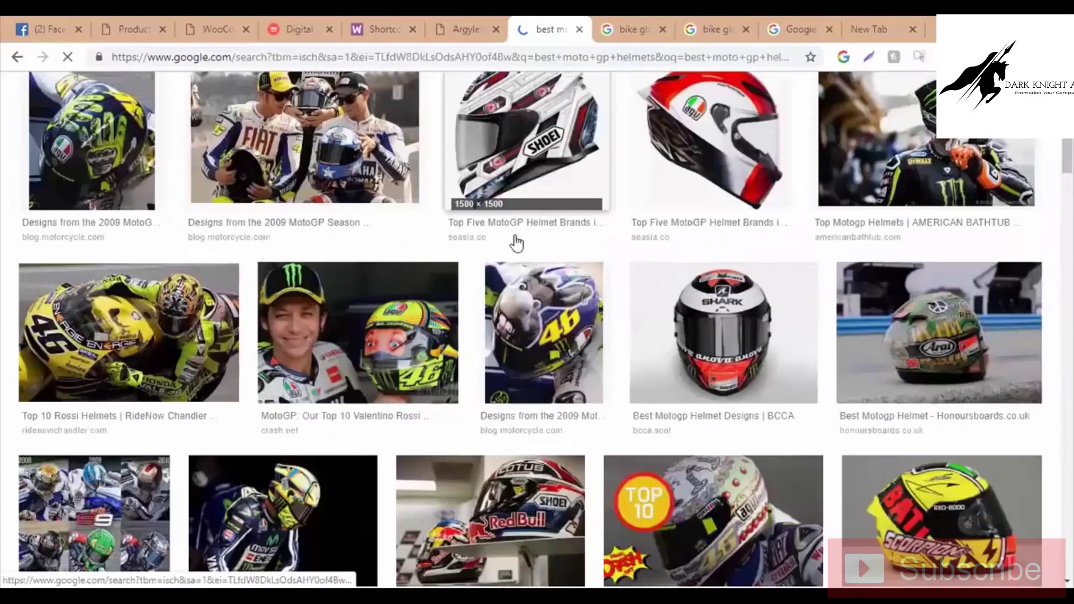
Step: Save the ROCKBROS cycling gloves image to Downloads as Product 1.jpg
{"action": "scroll", "coordinate": [746, 299], "scroll_direction": "up", "scroll_amount": 3}
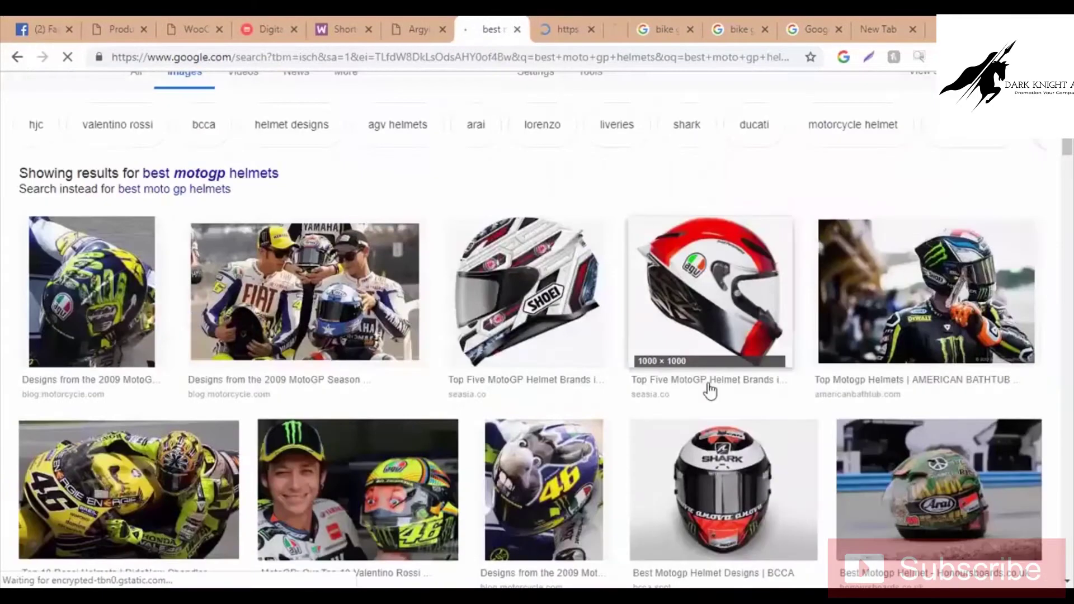
{"action": "scroll", "coordinate": [526, 314], "scroll_direction": "down", "scroll_amount": 4}
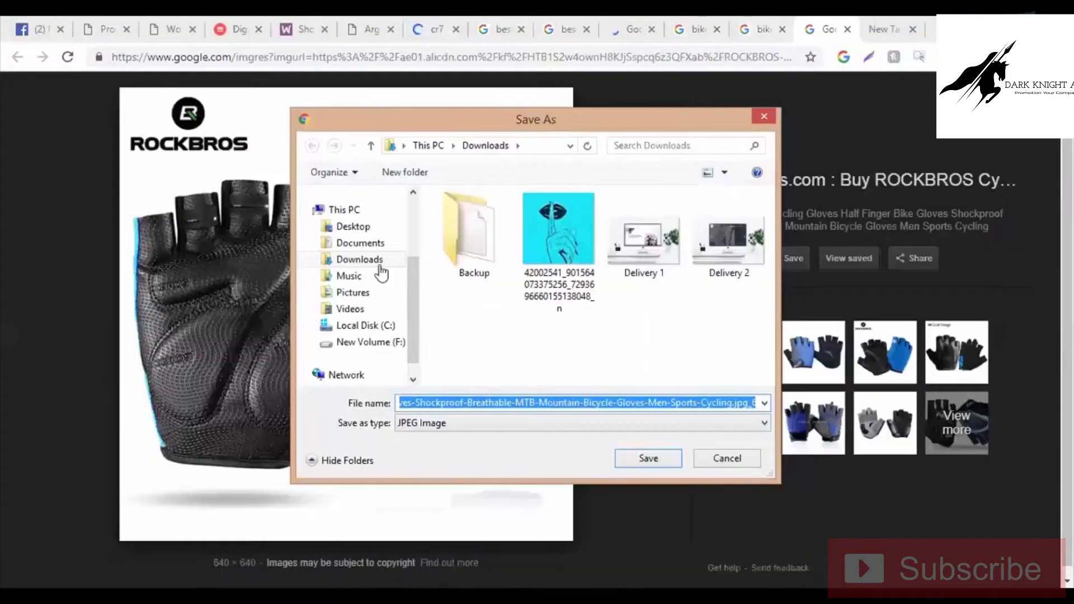
{"action": "type", "text": "wqw"}
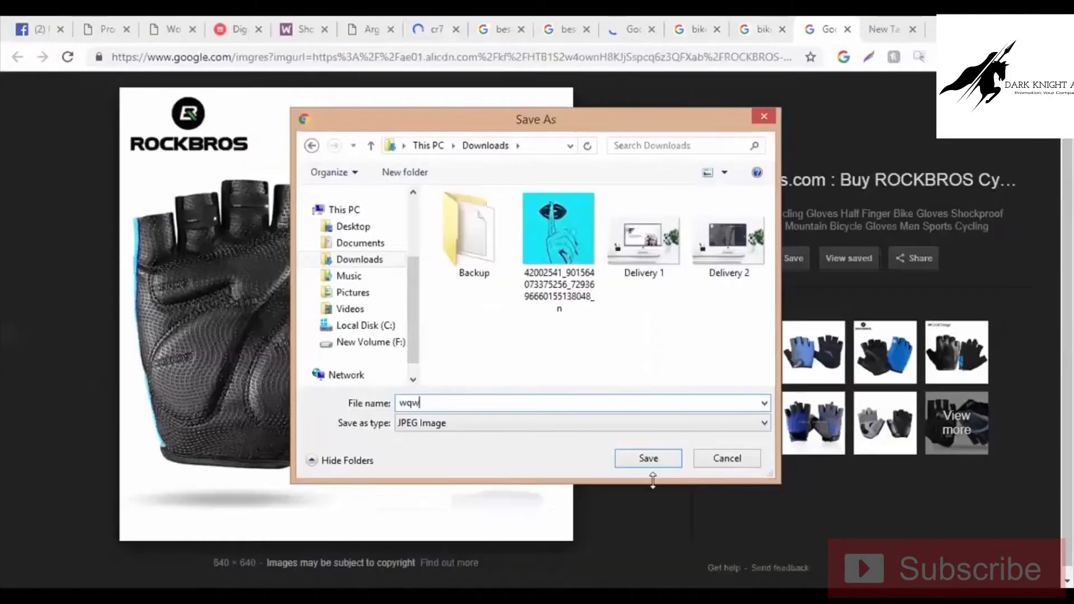
{"action": "double_click", "coordinate": [657, 409]}
{"action": "type", "text": "Product 1"}
{"action": "key", "text": "Return"}
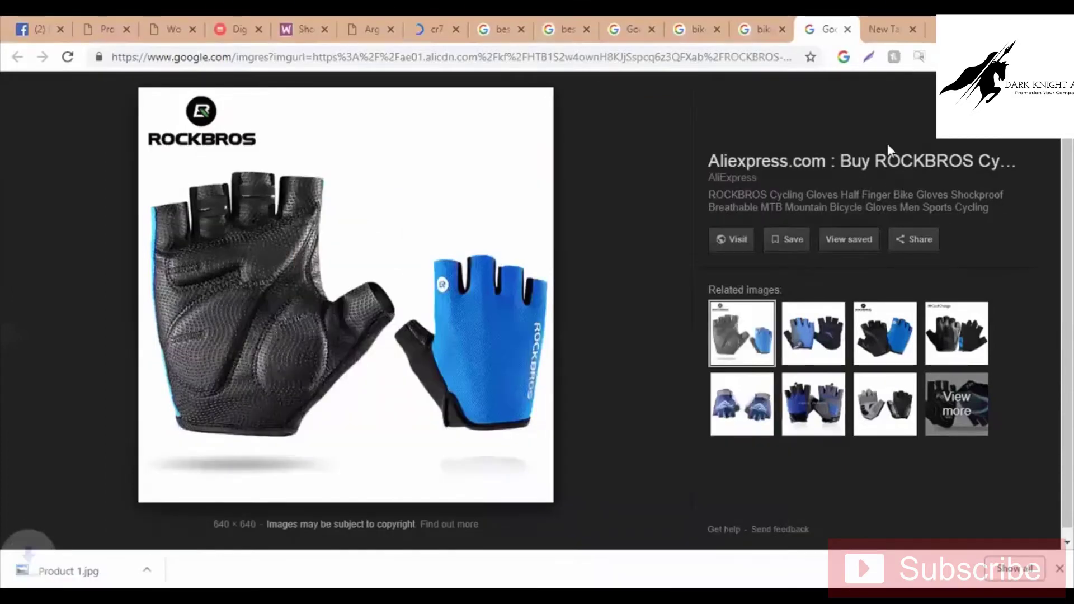
{"action": "left_click", "coordinate": [871, 27]}
Step: Save the Pearl Izumi gloves image as Product 2
{"action": "left_click", "coordinate": [734, 26]}
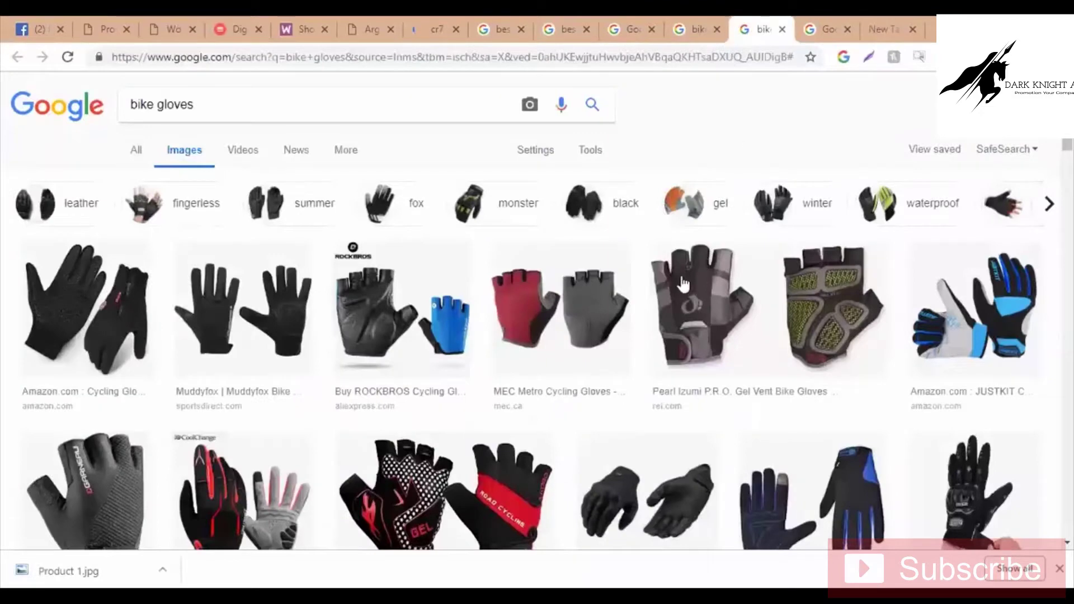
{"action": "left_click", "coordinate": [770, 308]}
{"action": "right_click", "coordinate": [413, 291]}
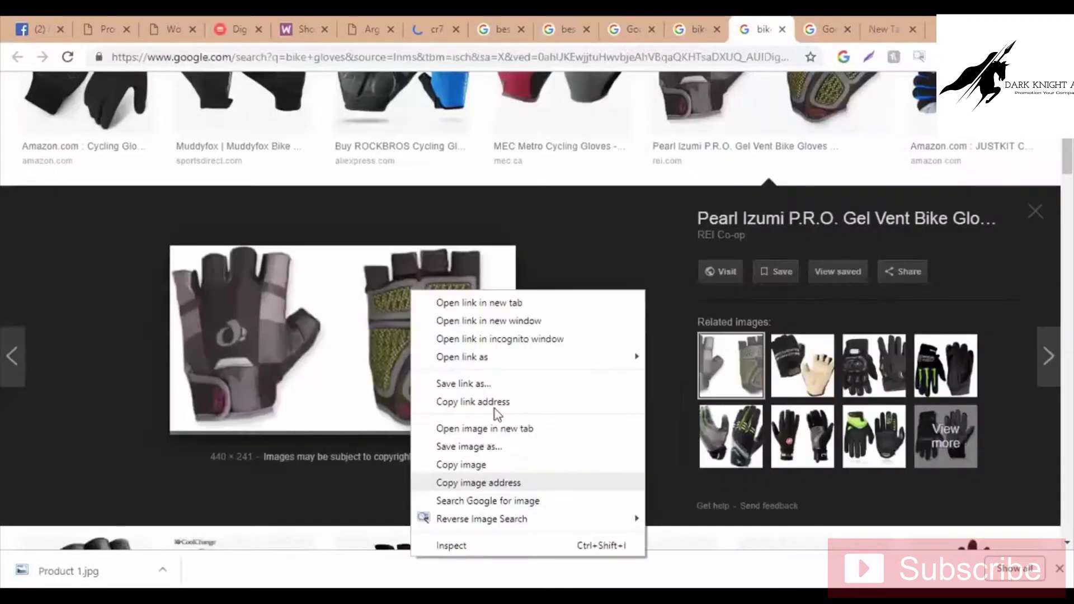
{"action": "left_click", "coordinate": [483, 446]}
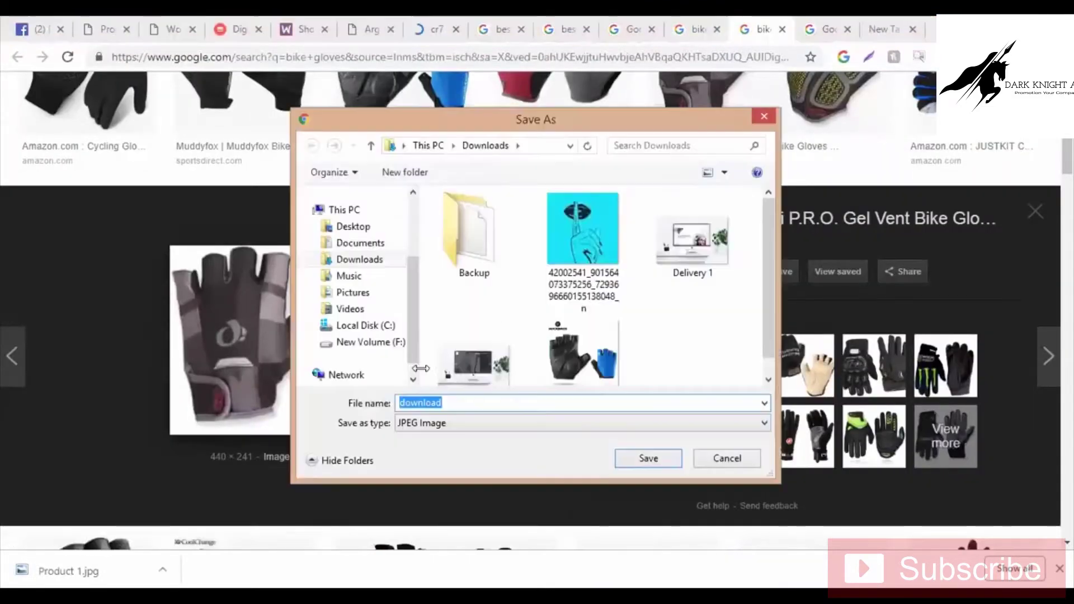
{"action": "type", "text": "Product 2"}
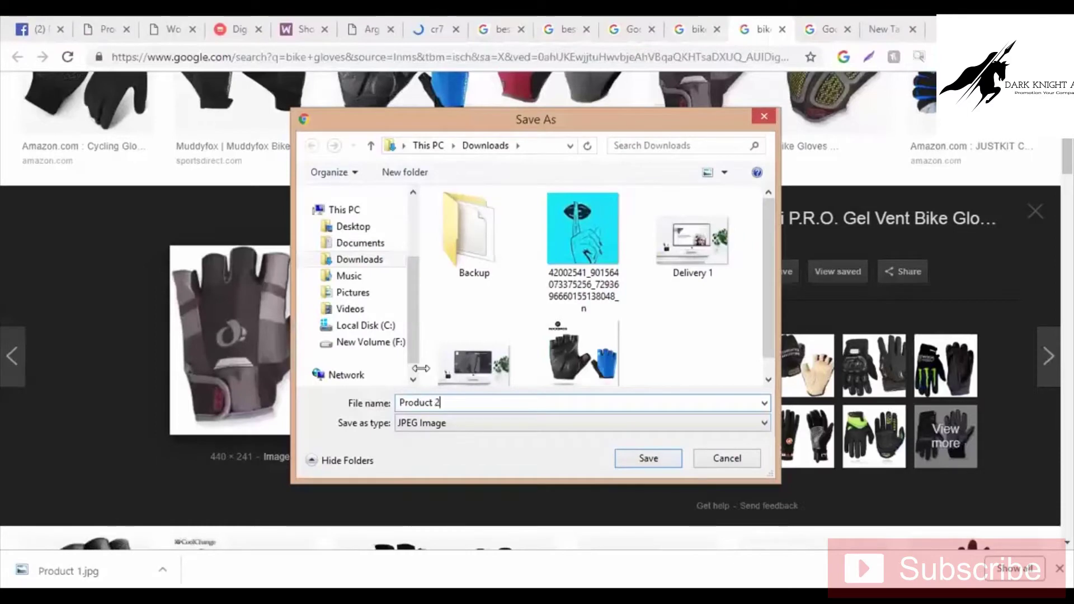
{"action": "key", "text": "Return"}
Step: Save the Shark helmet image as Product 3
{"action": "left_click", "coordinate": [630, 18]}
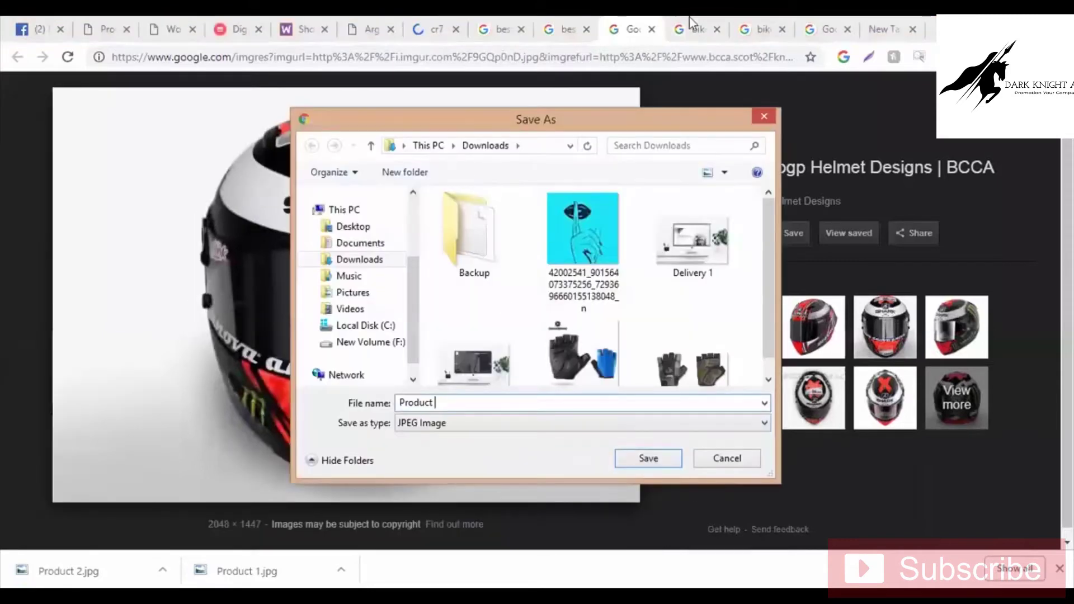
{"action": "key", "text": "Return"}
{"action": "left_click", "coordinate": [571, 24]}
{"action": "left_click", "coordinate": [473, 23]}
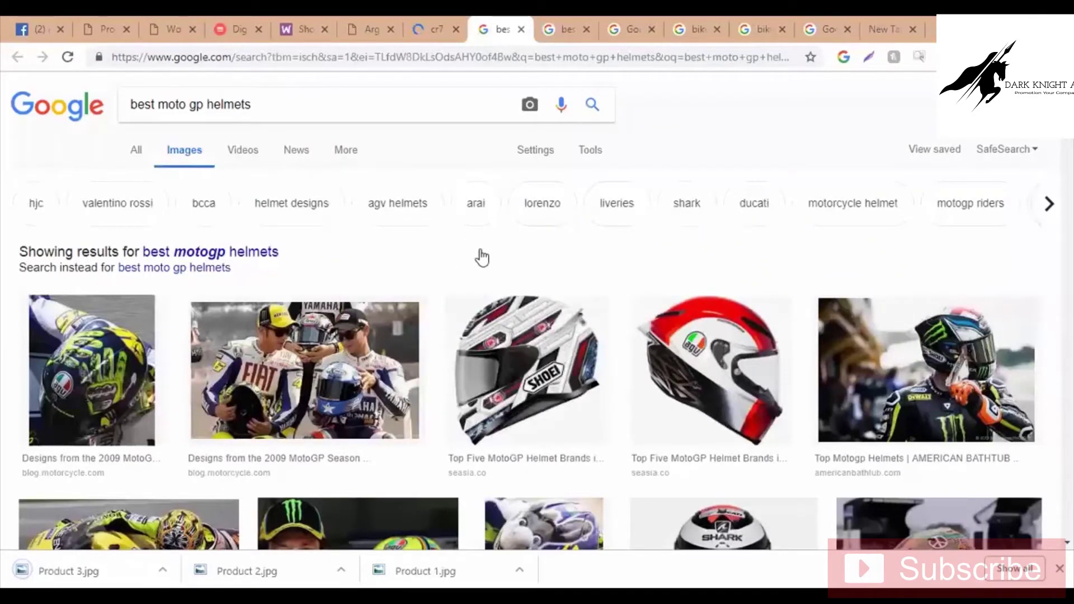
Step: Save the white CR7 soccer shoes image as Product 4, then close the cr7 tab
{"action": "key", "text": "ctrl+shift+Tab"}
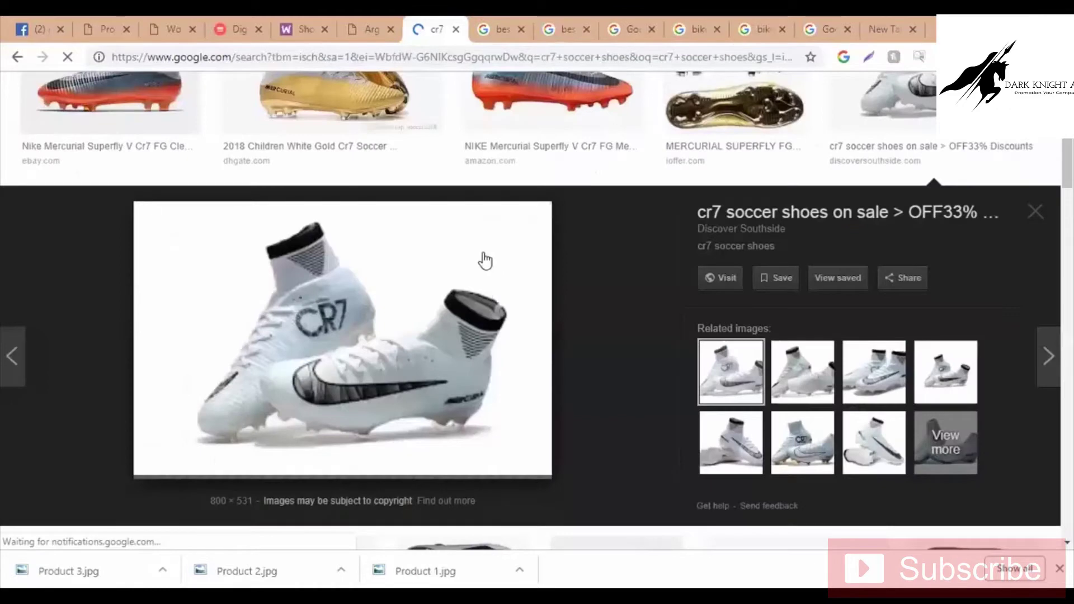
{"action": "right_click", "coordinate": [483, 255]}
{"action": "left_click", "coordinate": [559, 409]}
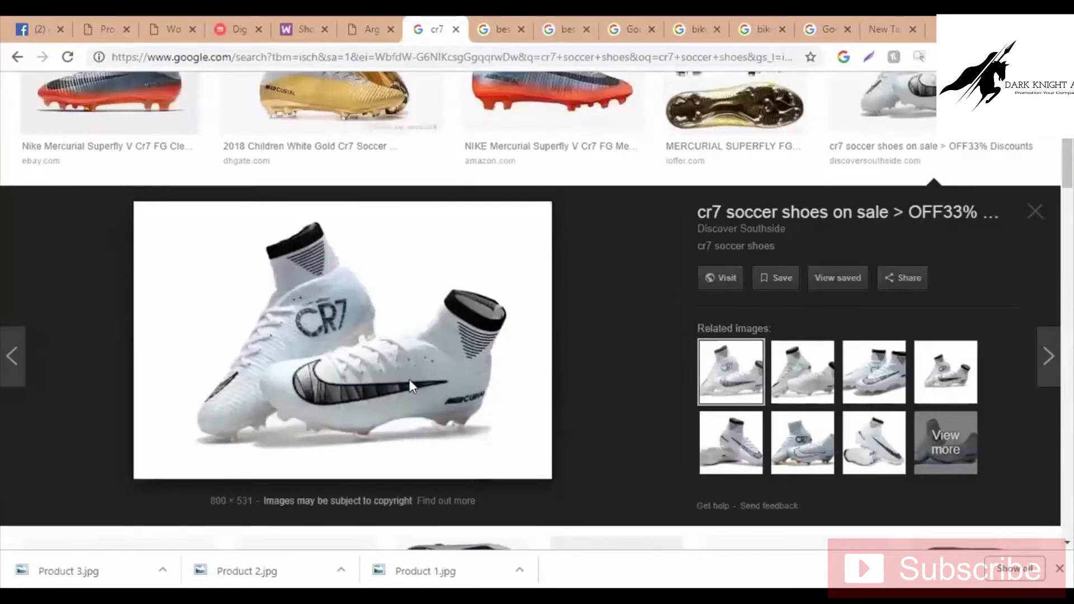
{"action": "type", "text": "Product "}
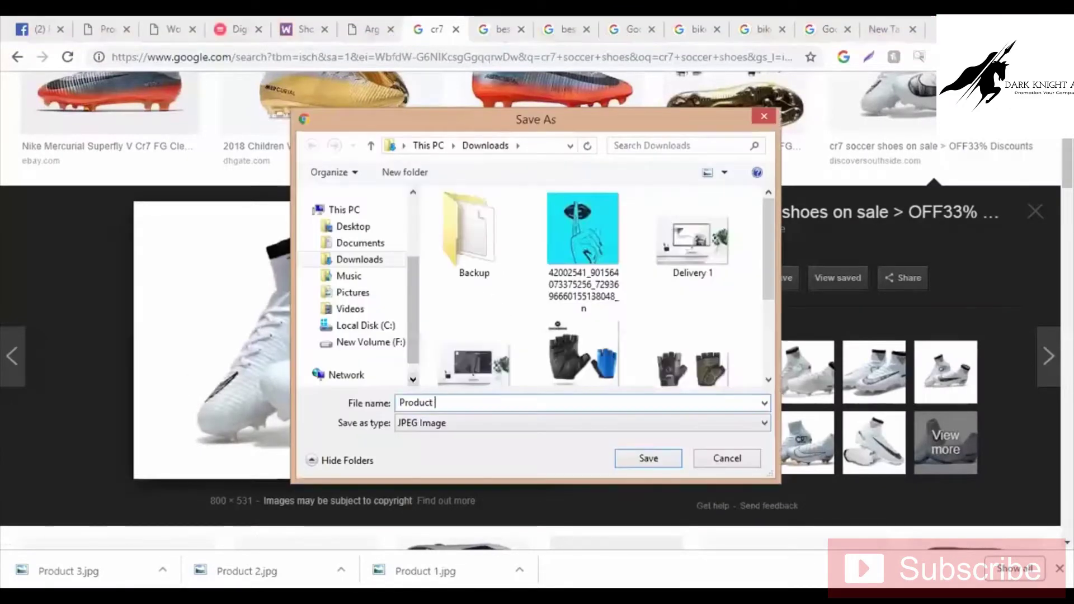
{"action": "type", "text": "4"}
{"action": "key", "text": "Return"}
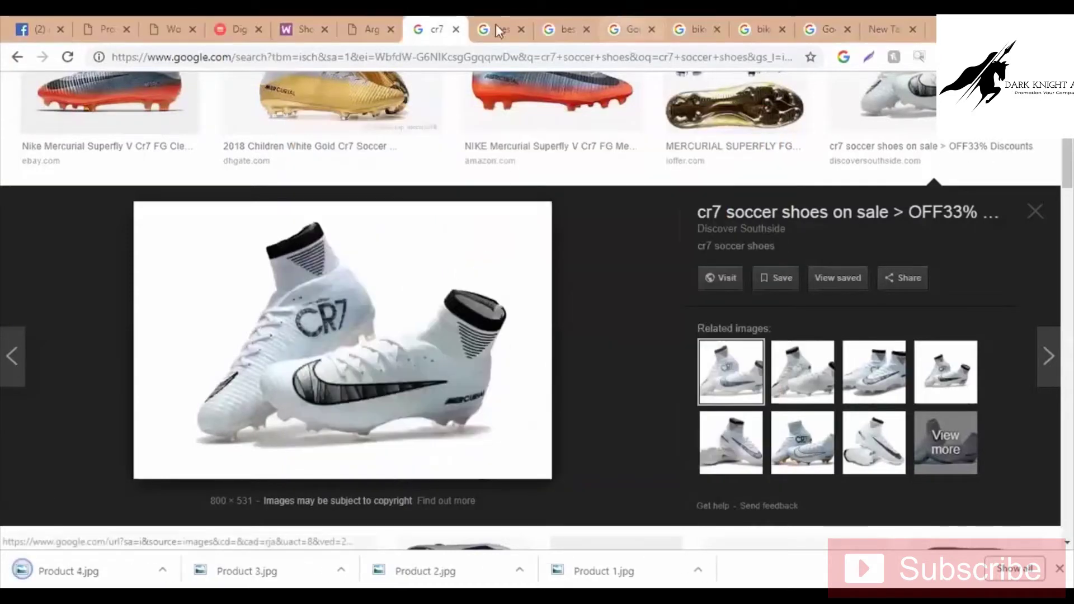
{"action": "left_click", "coordinate": [455, 30]}
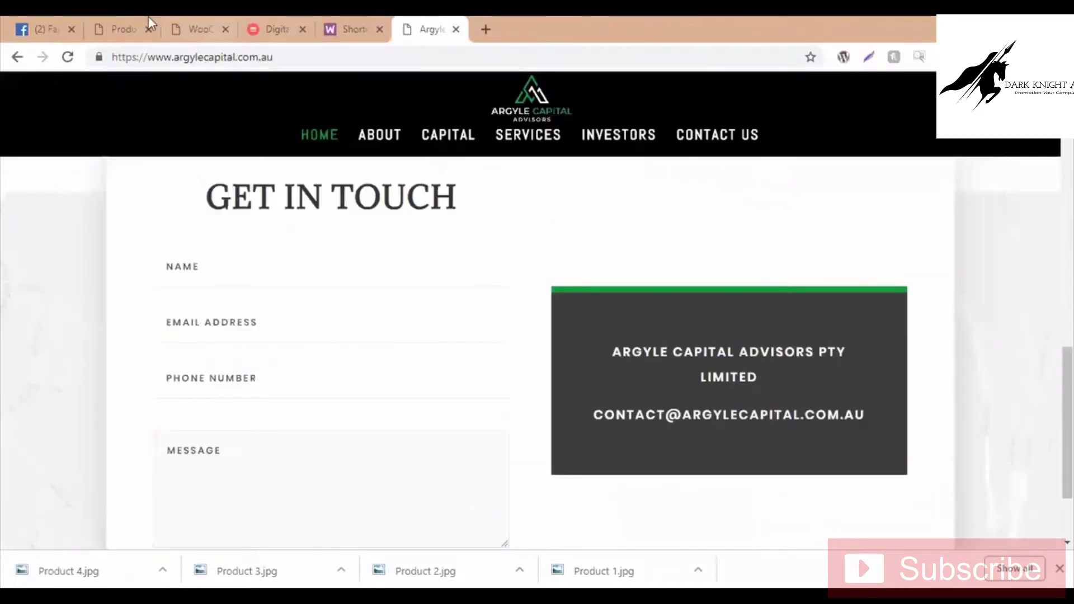
Step: Go to Products > Categories in the WooCommerce store admin
{"action": "left_click", "coordinate": [196, 19]}
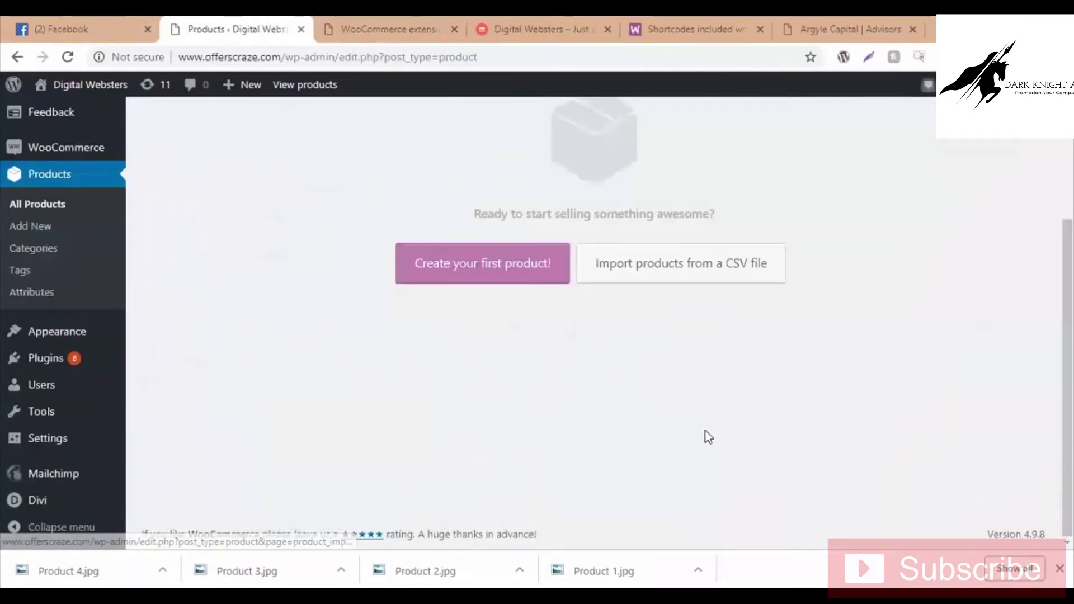
{"action": "scroll", "coordinate": [665, 341], "scroll_direction": "up", "scroll_amount": 3}
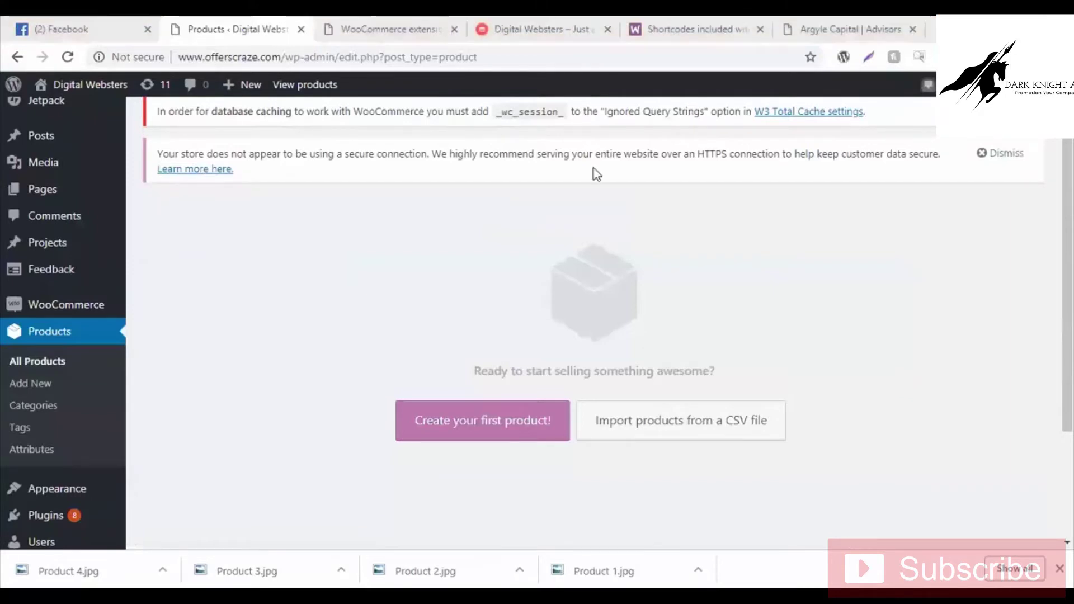
{"action": "left_click", "coordinate": [65, 405]}
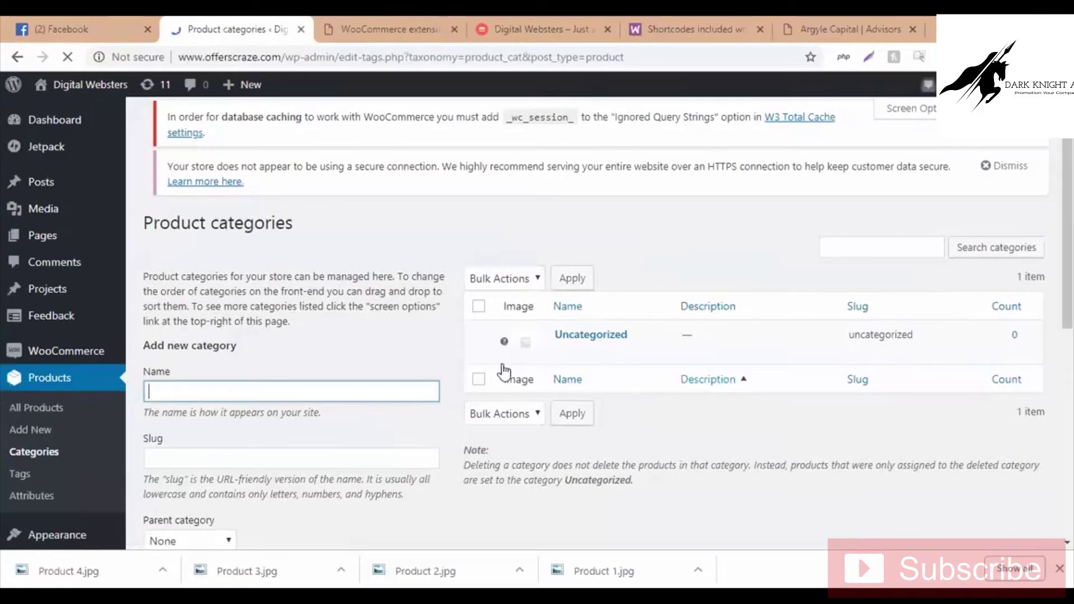
Step: Enter Football as the new category name and keep the Default display type
{"action": "scroll", "coordinate": [304, 290], "scroll_direction": "down", "scroll_amount": 3}
{"action": "left_click", "coordinate": [300, 233]}
{"action": "type", "text": "Fott"}
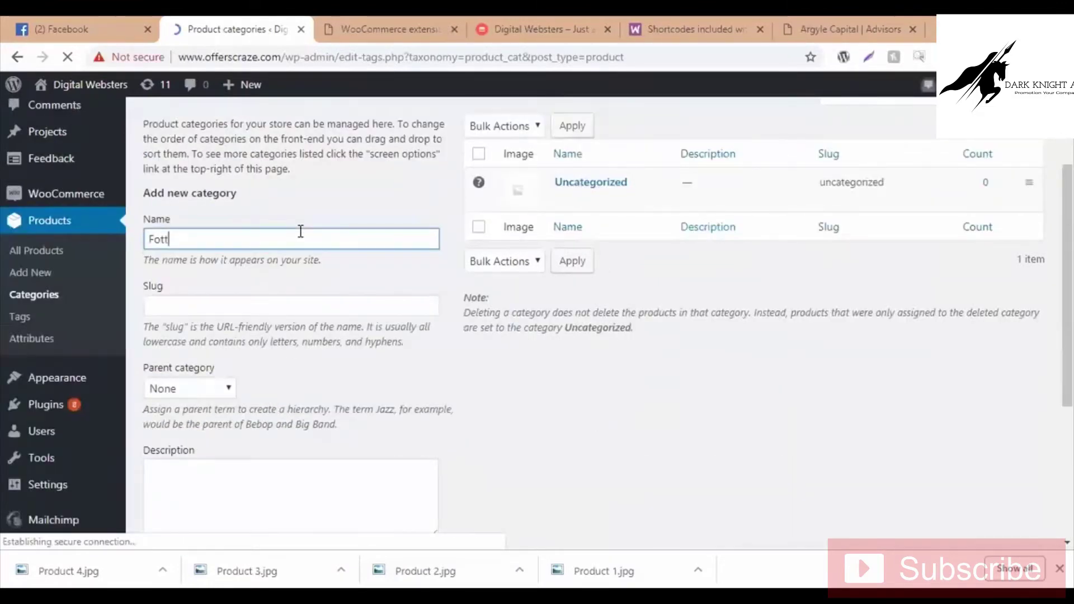
{"action": "type", "text": "ball"}
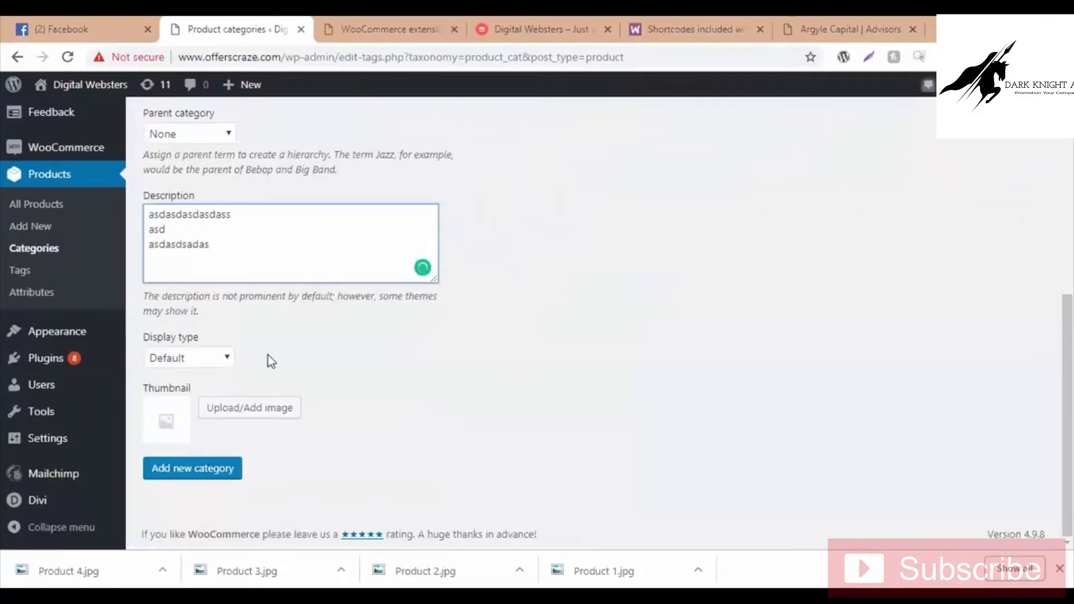
{"action": "left_click", "coordinate": [204, 356]}
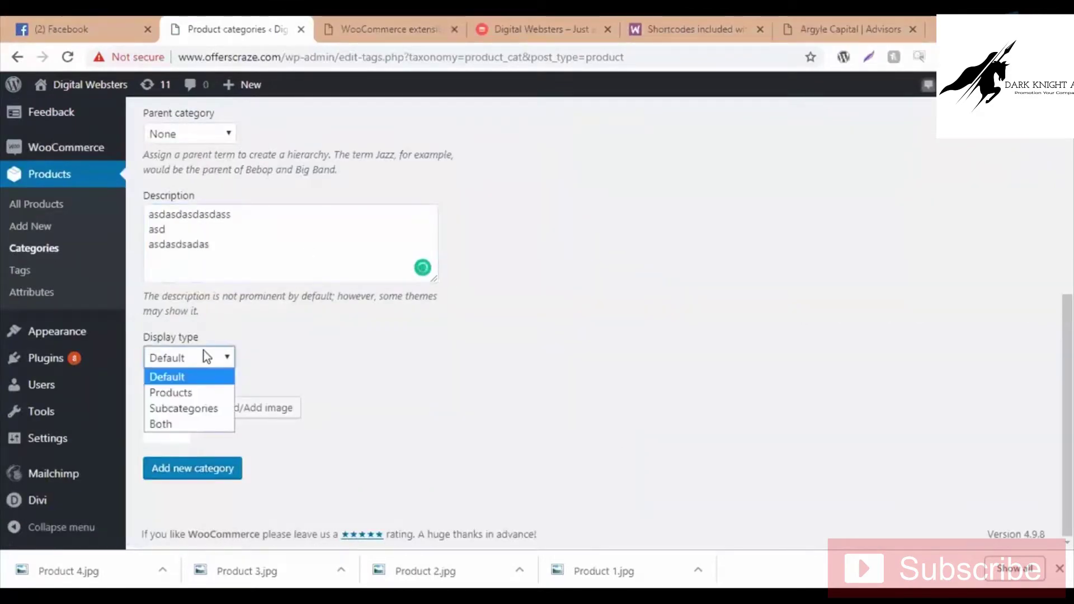
{"action": "left_click", "coordinate": [204, 350]}
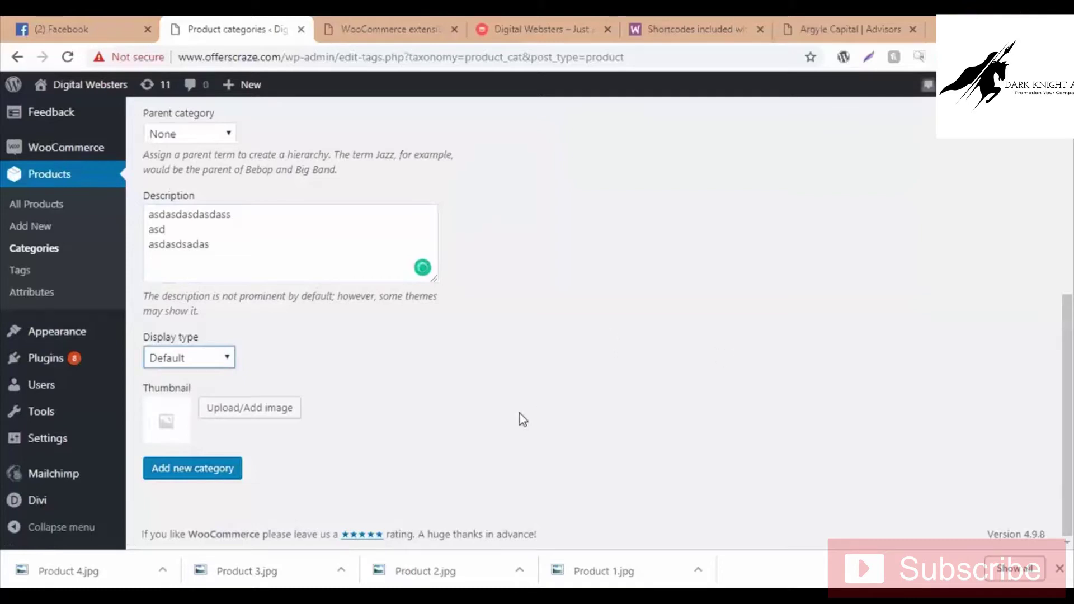
{"action": "left_click", "coordinate": [196, 353]}
{"action": "left_click", "coordinate": [196, 351]}
{"action": "left_click", "coordinate": [196, 351]}
{"action": "left_click", "coordinate": [196, 352]}
{"action": "scroll", "coordinate": [516, 469], "scroll_direction": "up", "scroll_amount": 1}
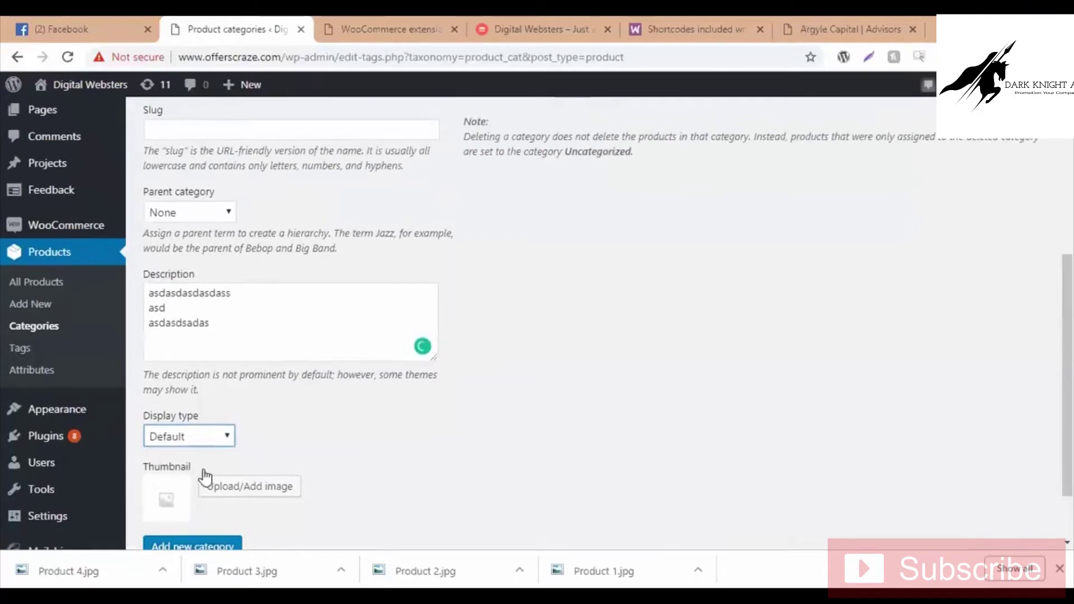
{"action": "scroll", "coordinate": [487, 455], "scroll_direction": "down", "scroll_amount": 1}
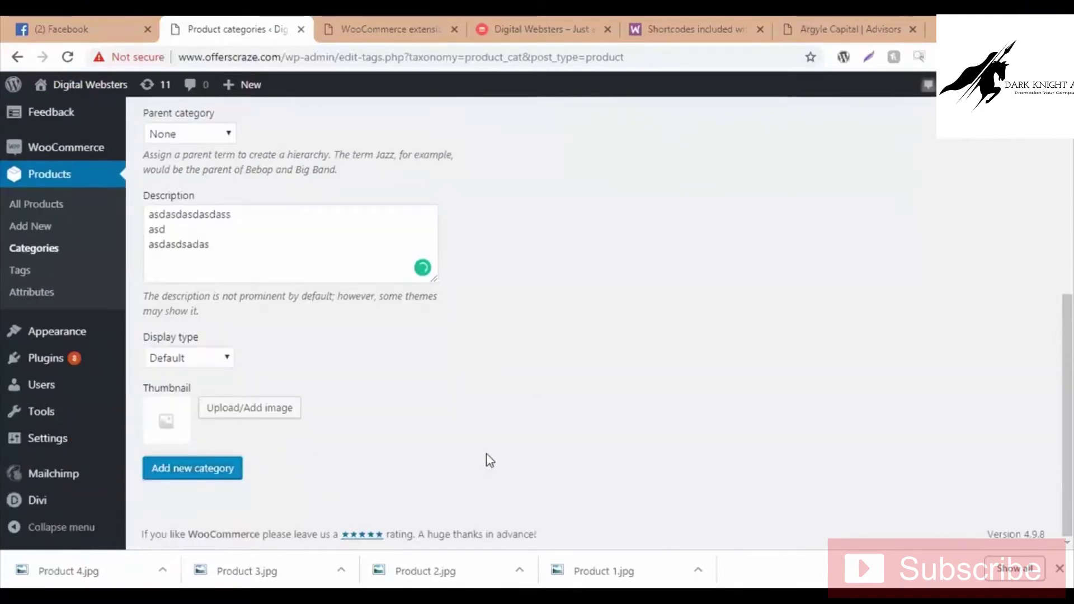
{"action": "scroll", "coordinate": [488, 455], "scroll_direction": "up", "scroll_amount": 5}
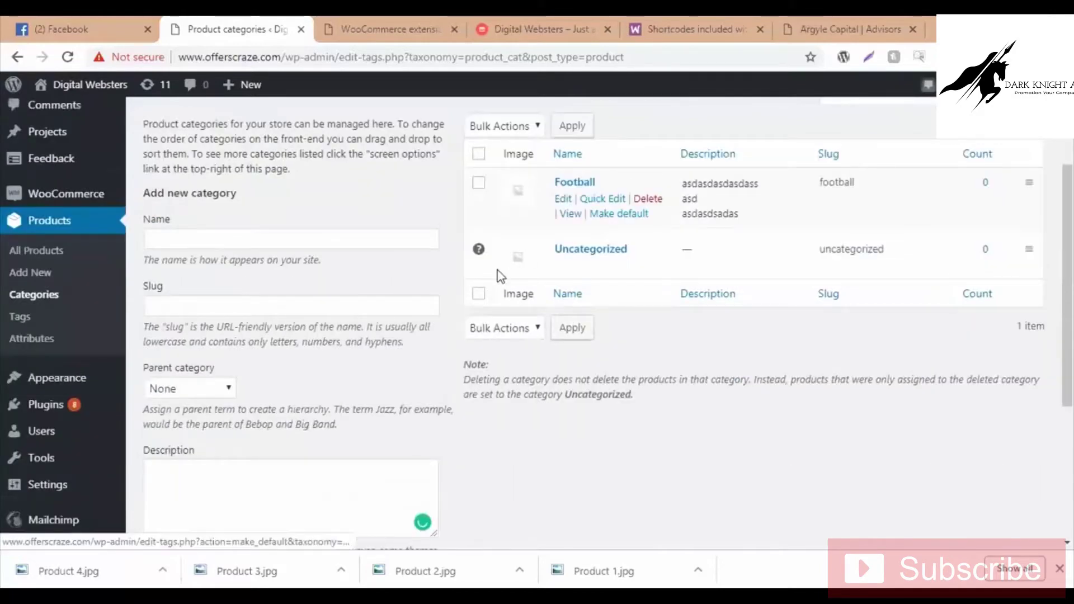
{"action": "scroll", "coordinate": [314, 405], "scroll_direction": "up", "scroll_amount": 3}
Step: Add the Bike Clothing category with the filler description 'dasdas'
{"action": "left_click", "coordinate": [315, 405]}
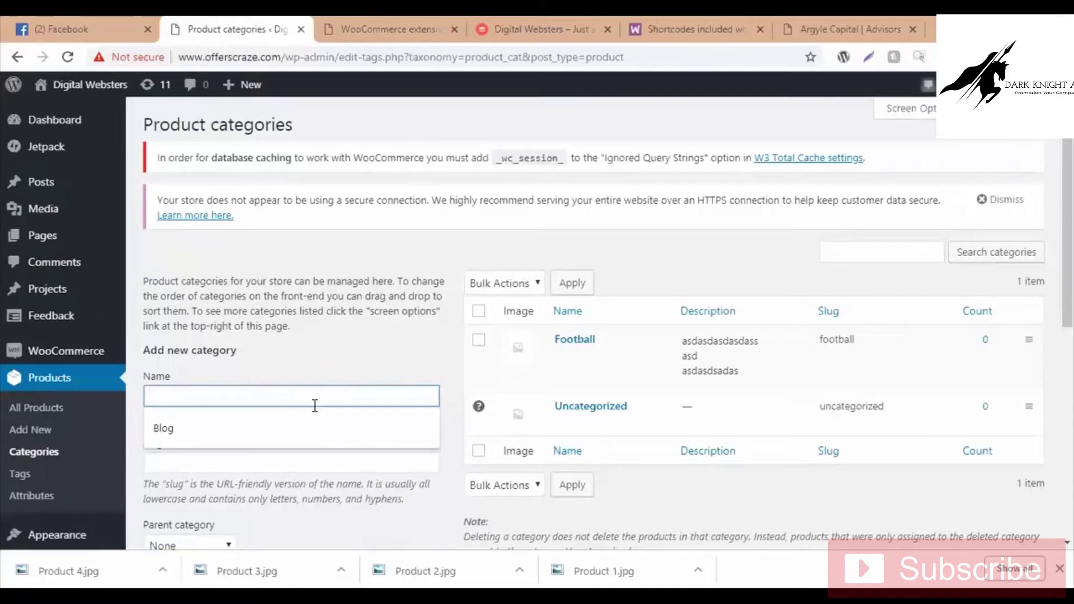
{"action": "type", "text": "Bike Acce"}
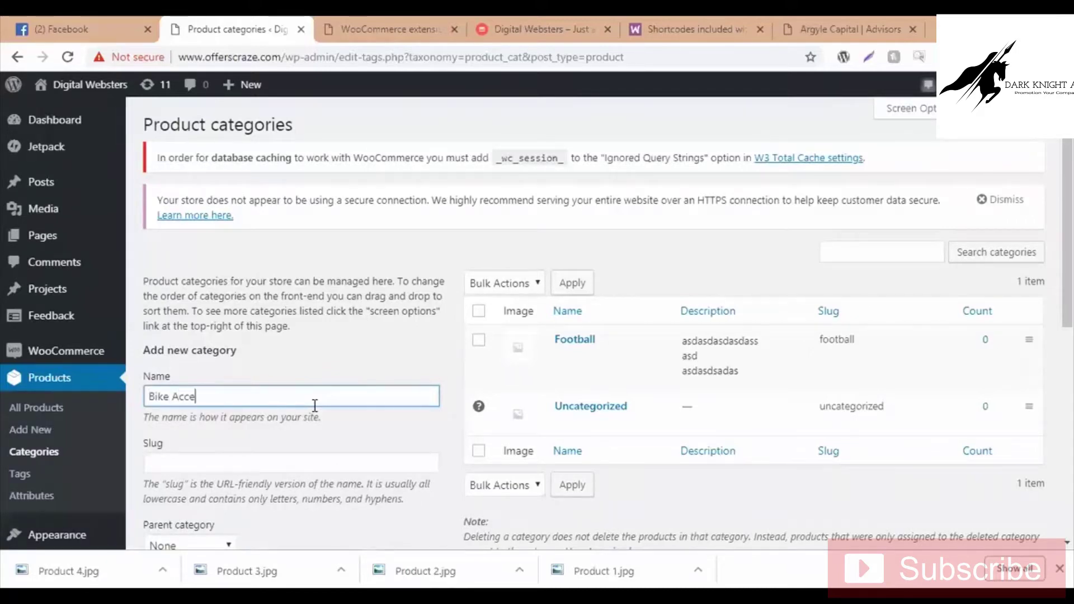
{"action": "key", "text": "BackSpace"}
{"action": "type", "text": "Clothing \\"}
{"action": "scroll", "coordinate": [396, 376], "scroll_direction": "down", "scroll_amount": 3}
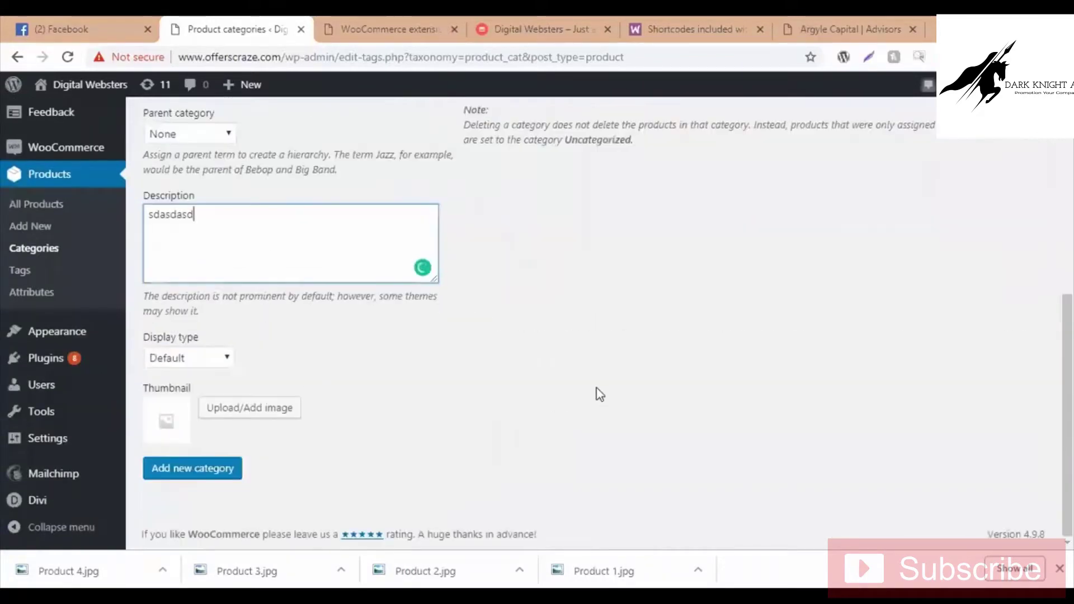
{"action": "type", "text": "dasdasddasdas"}
{"action": "left_click", "coordinate": [213, 468]}
{"action": "scroll", "coordinate": [560, 358], "scroll_direction": "up", "scroll_amount": 5}
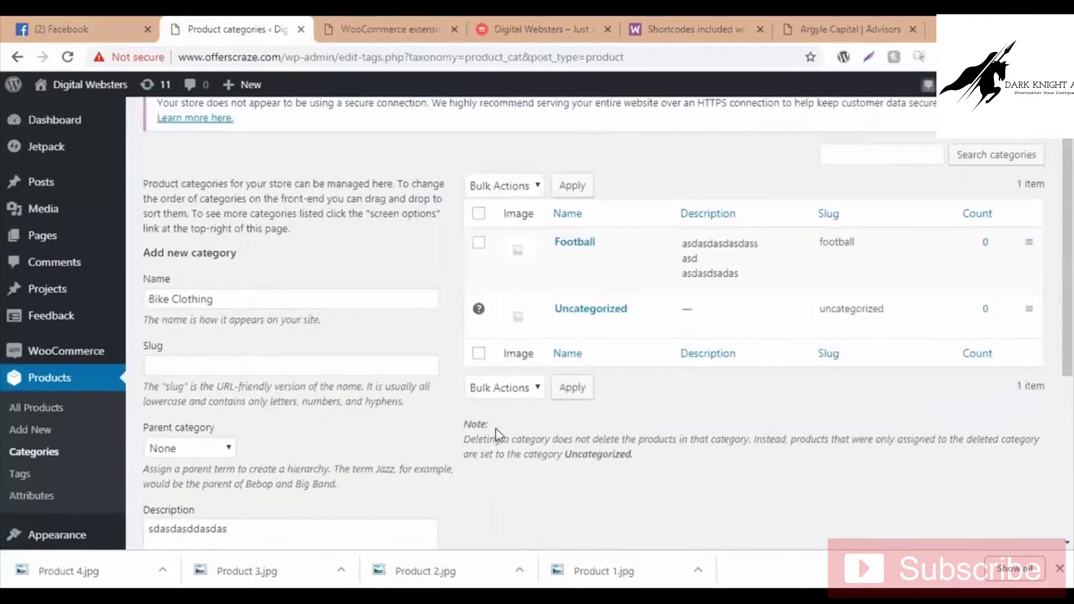
{"action": "scroll", "coordinate": [455, 431], "scroll_direction": "up", "scroll_amount": 2}
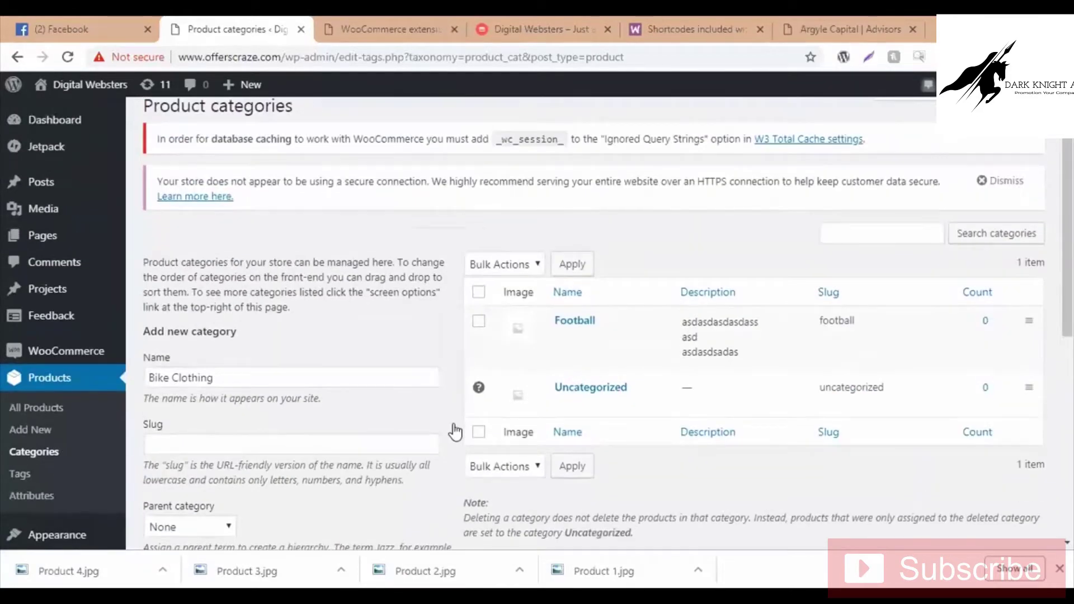
{"action": "scroll", "coordinate": [455, 432], "scroll_direction": "up", "scroll_amount": 1}
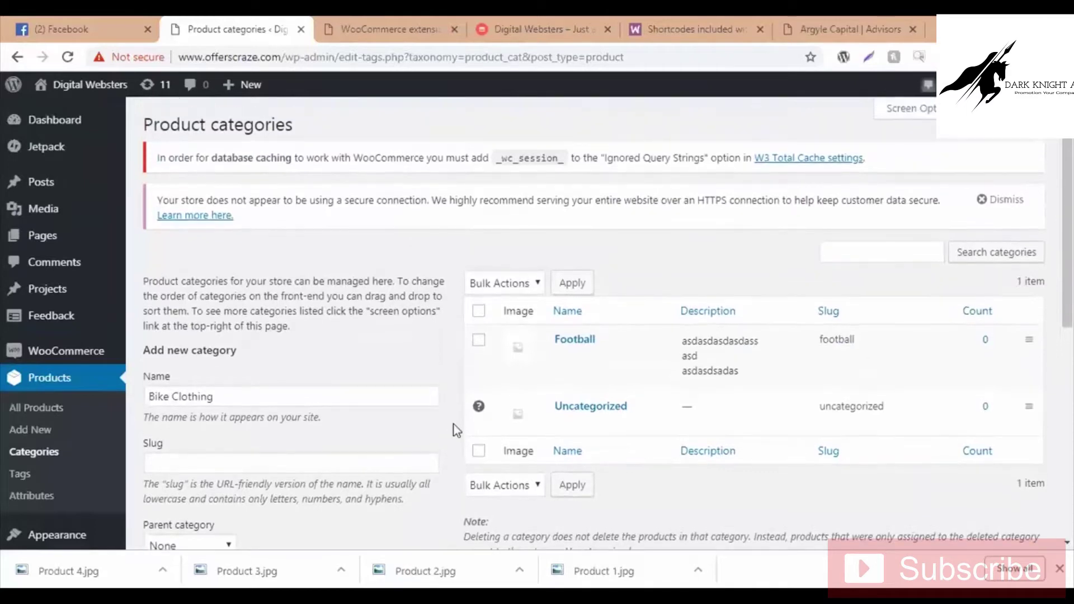
{"action": "left_click", "coordinate": [337, 400]}
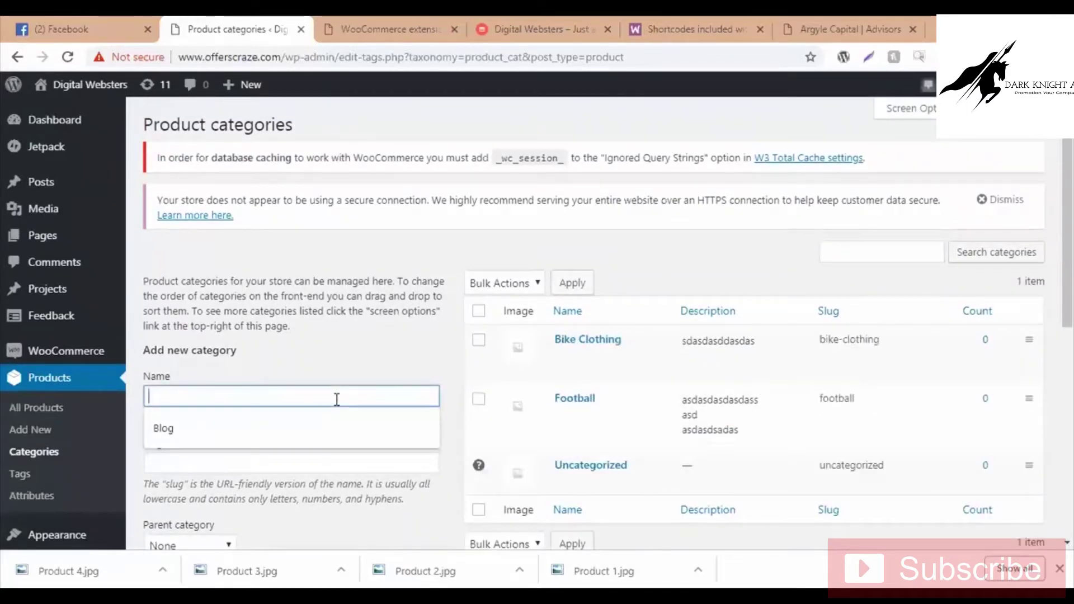
Step: Add a Bike Accessories product category
{"action": "type", "text": "Bike Accessorie"}
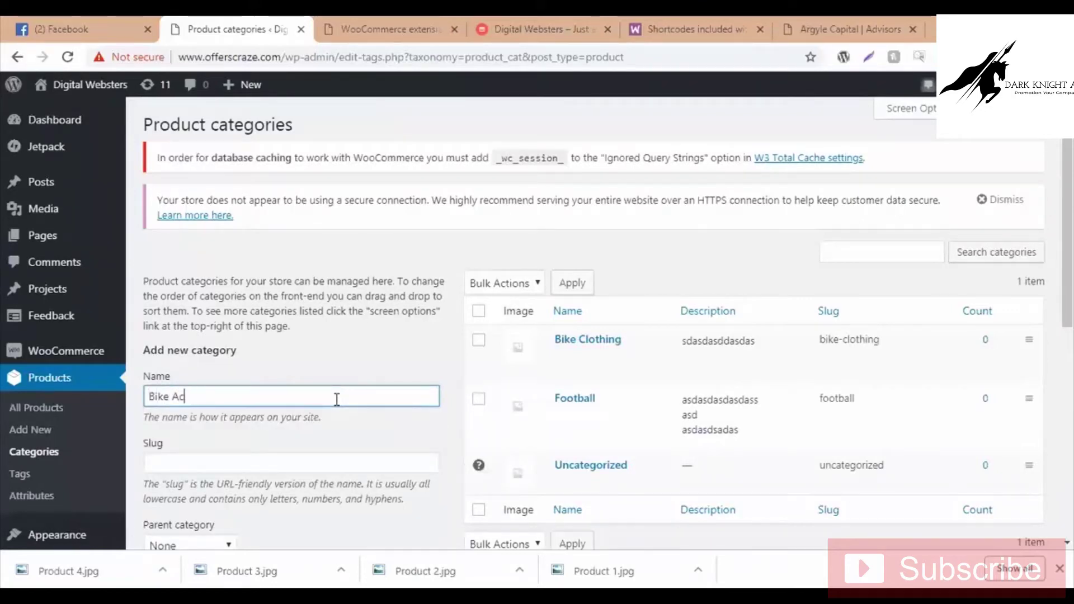
{"action": "type", "text": "s"}
{"action": "scroll", "coordinate": [333, 396], "scroll_direction": "down", "scroll_amount": 5}
{"action": "scroll", "coordinate": [521, 379], "scroll_direction": "down", "scroll_amount": 3}
{"action": "left_click", "coordinate": [212, 469]}
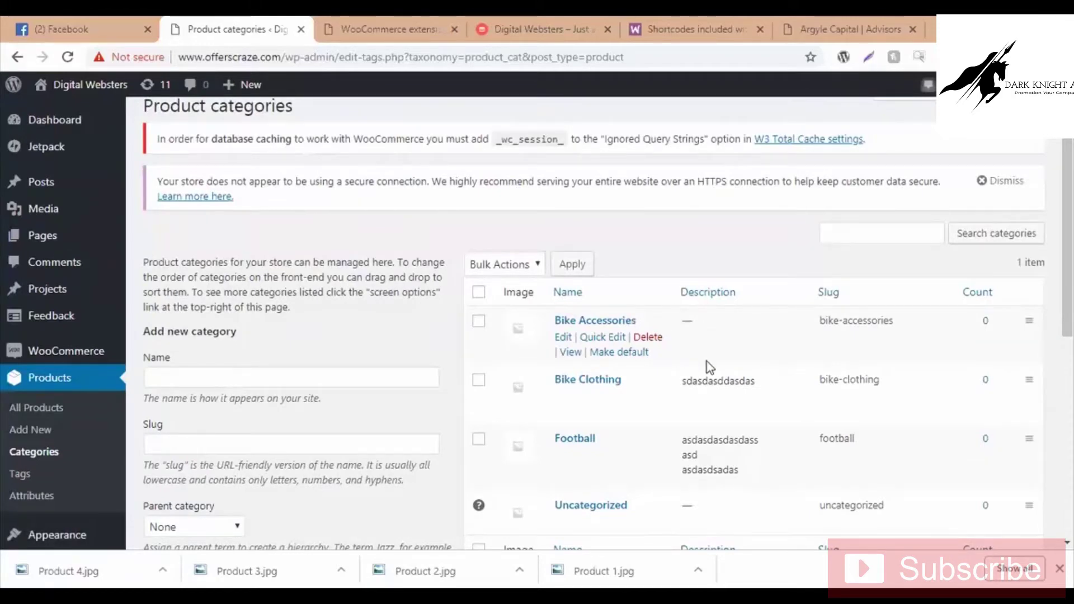
Step: Go to the Products > All Products list
{"action": "scroll", "coordinate": [708, 362], "scroll_direction": "up", "scroll_amount": 1}
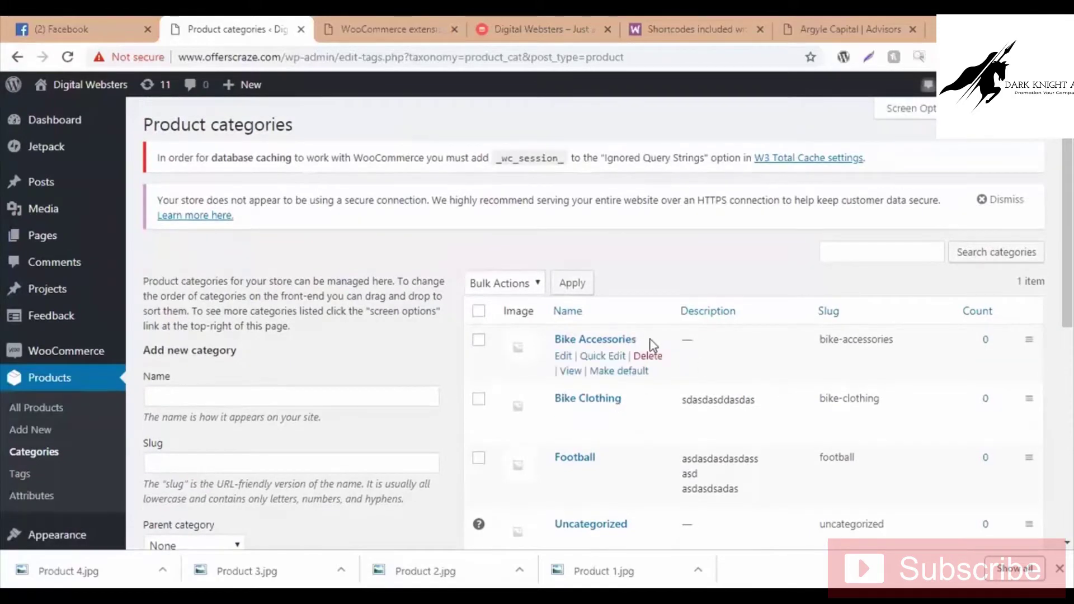
{"action": "scroll", "coordinate": [660, 330], "scroll_direction": "down", "scroll_amount": 4}
{"action": "scroll", "coordinate": [854, 385], "scroll_direction": "up", "scroll_amount": 4}
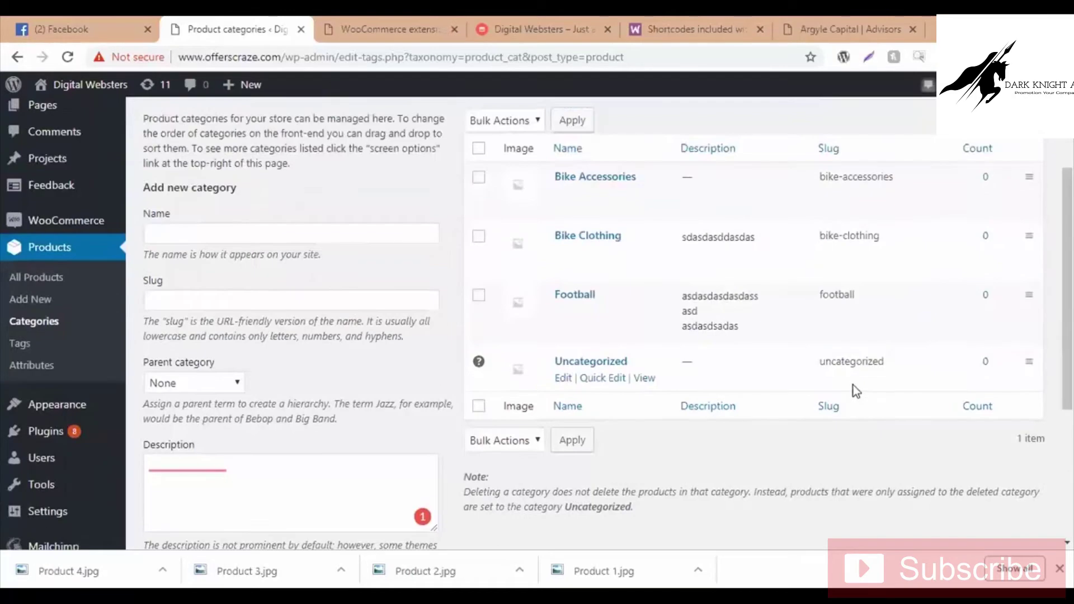
{"action": "left_click", "coordinate": [55, 362]}
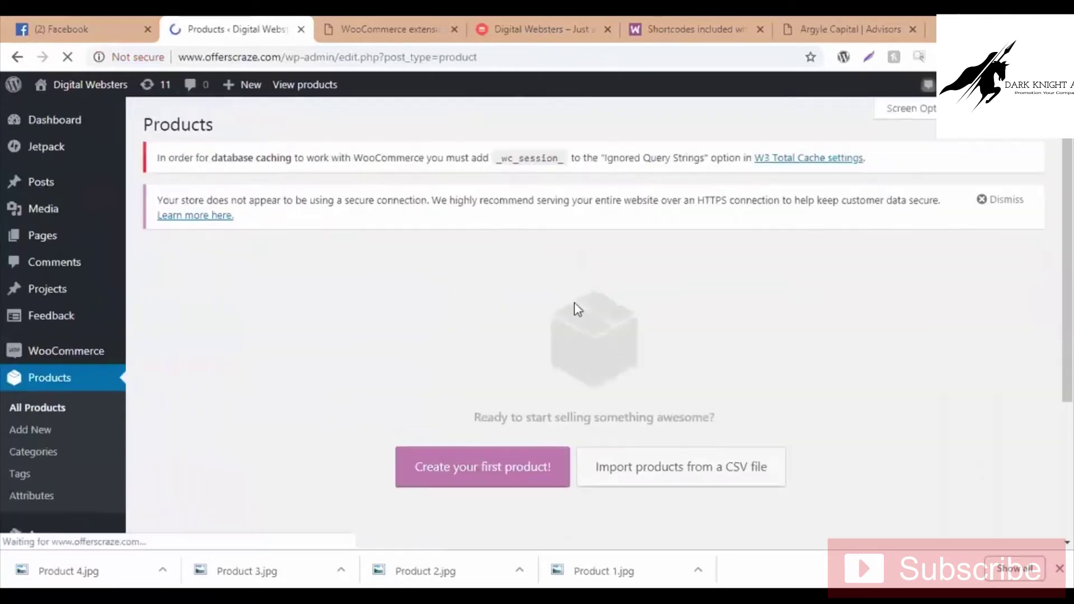
Step: Start a new product in the Add new product editor and dismiss the product-name tour tip
{"action": "scroll", "coordinate": [590, 281], "scroll_direction": "down", "scroll_amount": 3}
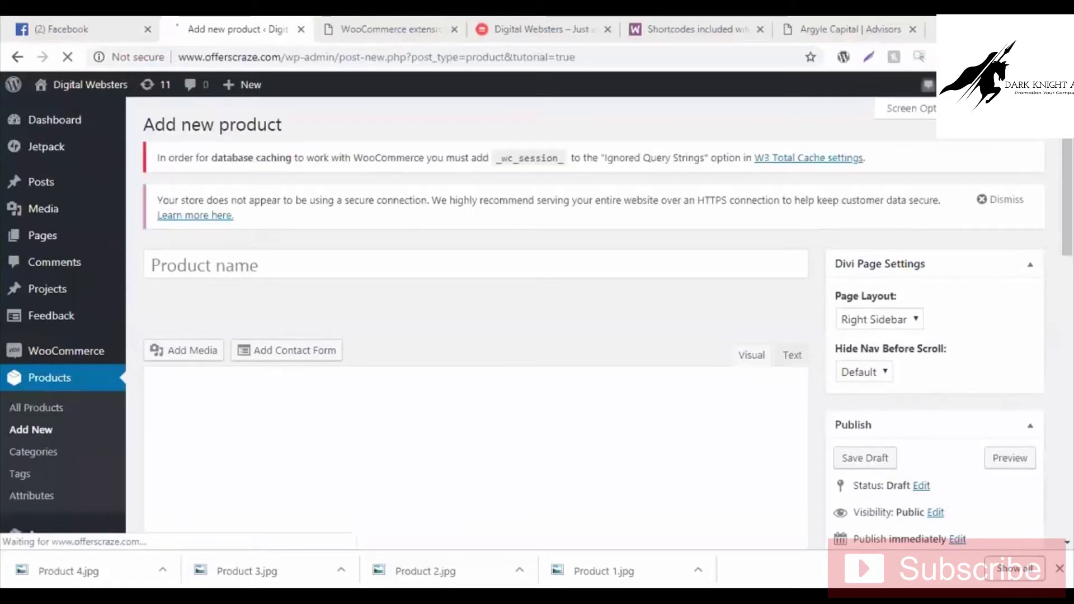
{"action": "key", "text": "ctrl+t"}
{"action": "type", "text": "https://zoom.us/j/348366702"}
{"action": "key", "text": "Return"}
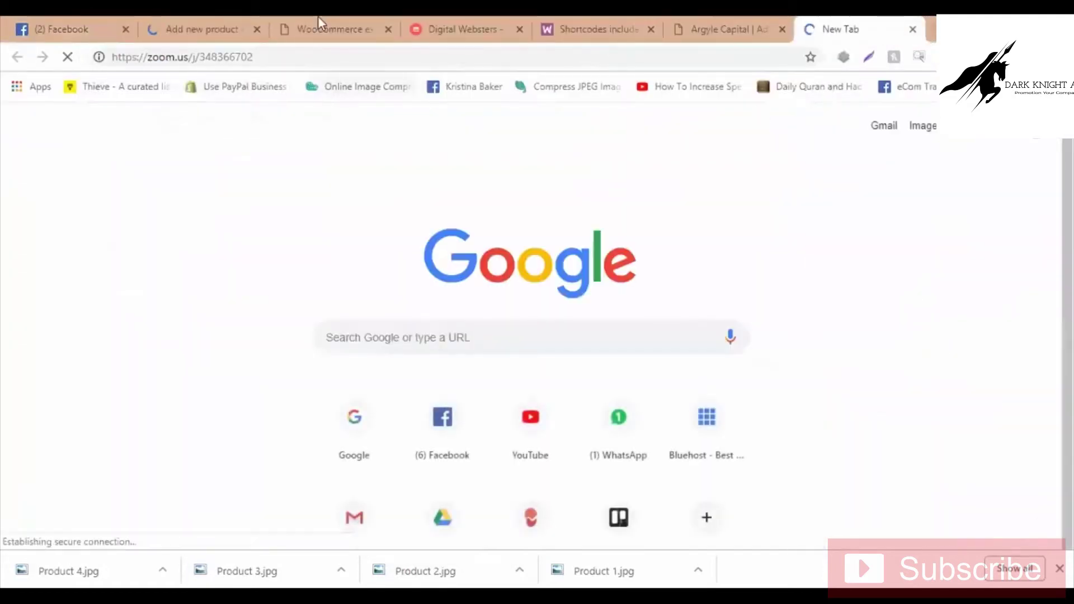
{"action": "left_click", "coordinate": [240, 25]}
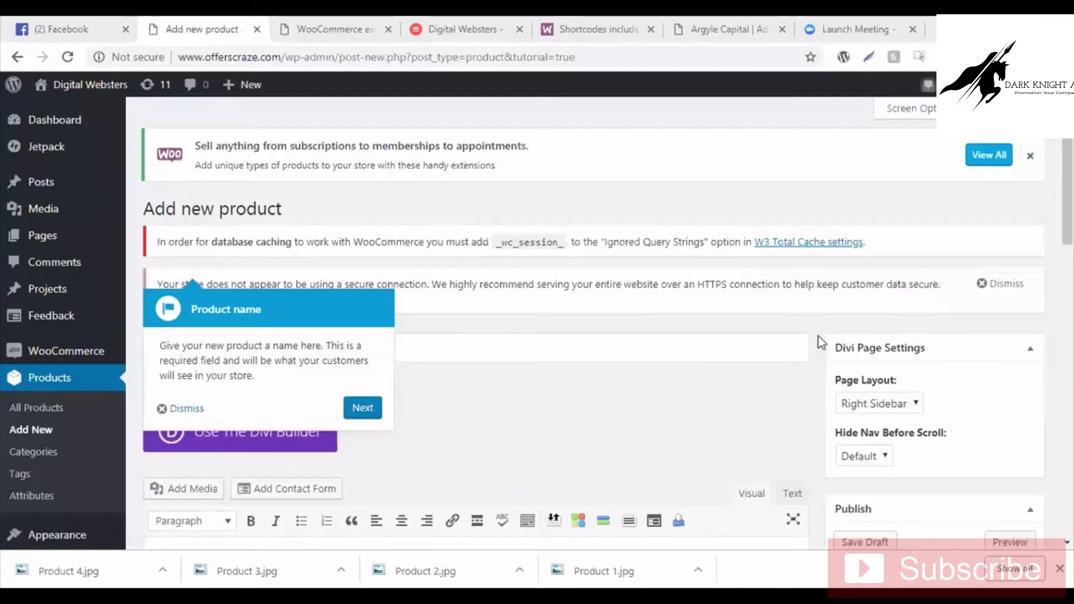
{"action": "scroll", "coordinate": [818, 336], "scroll_direction": "down", "scroll_amount": 3}
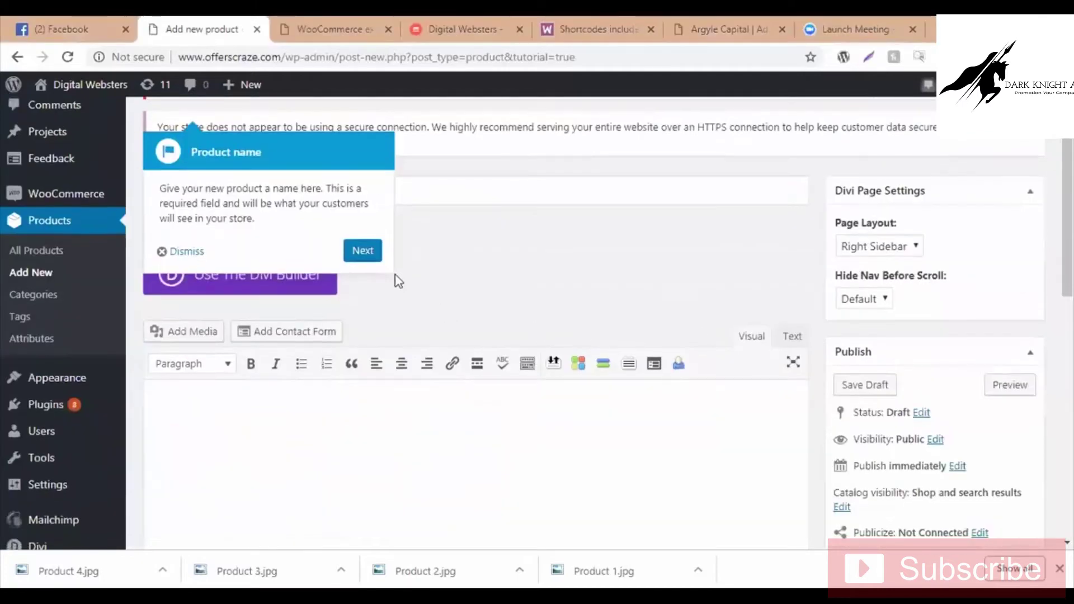
{"action": "left_click", "coordinate": [185, 252]}
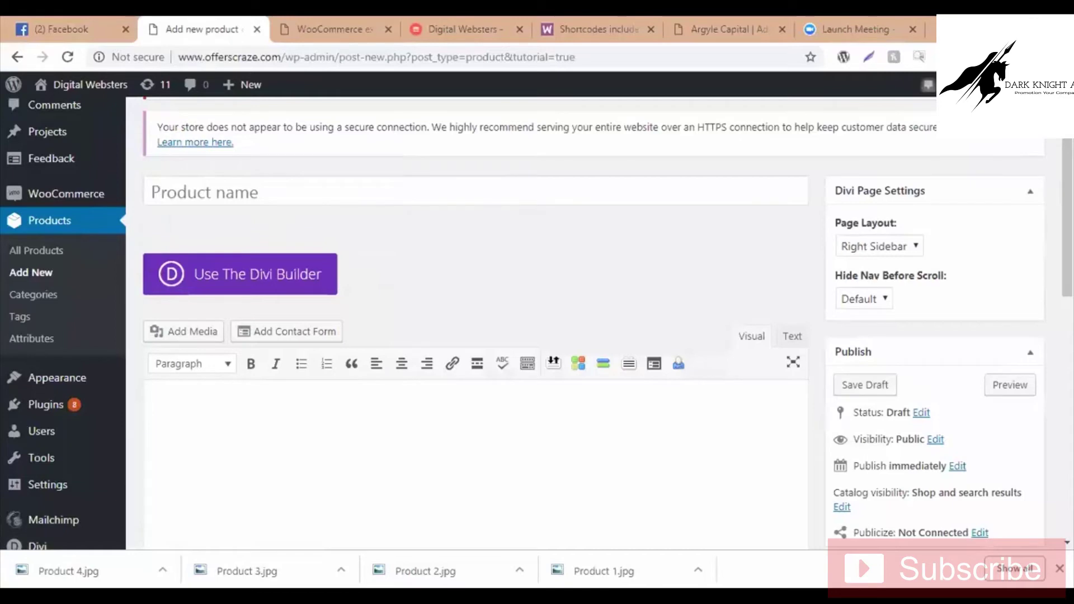
{"action": "scroll", "coordinate": [652, 353], "scroll_direction": "up", "scroll_amount": 3}
{"action": "left_click", "coordinate": [698, 354]}
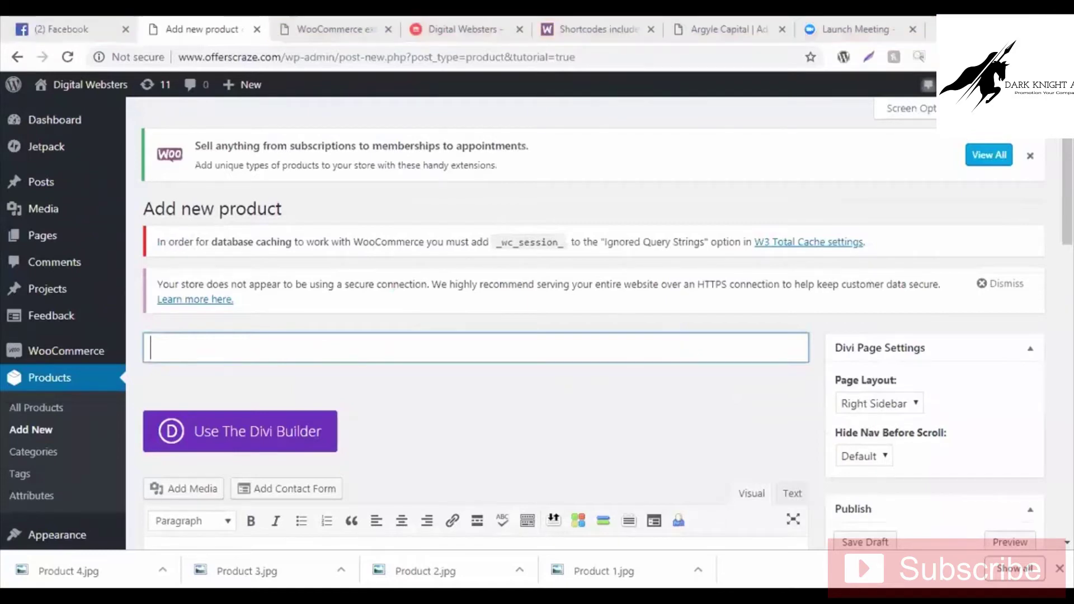
Step: Title the product 'Honda Atlas pair of gloves'
{"action": "scroll", "coordinate": [475, 336], "scroll_direction": "down", "scroll_amount": 4}
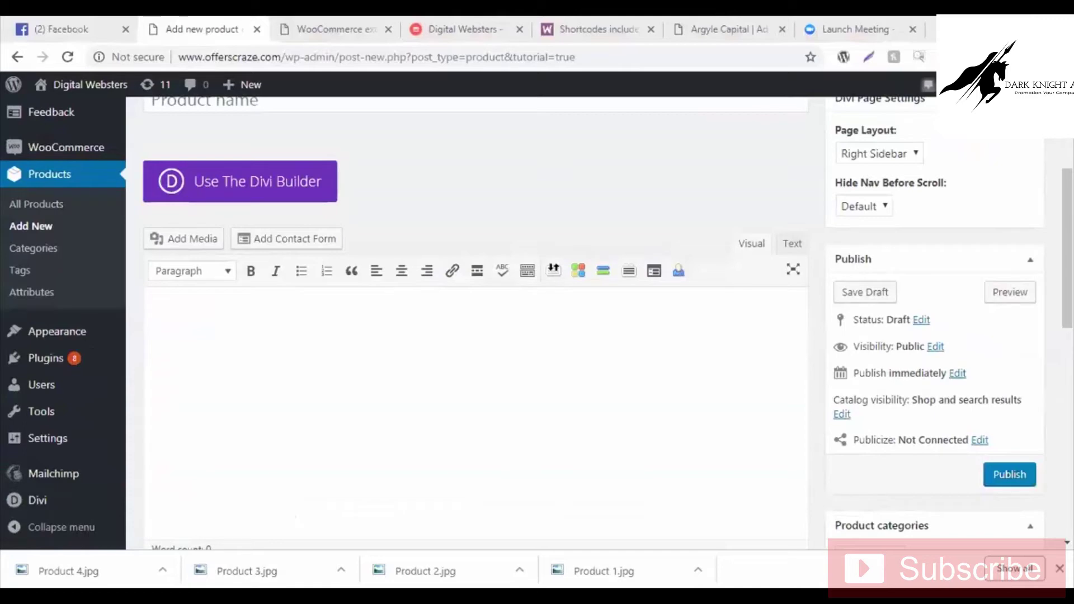
{"action": "scroll", "coordinate": [560, 252], "scroll_direction": "up", "scroll_amount": 3}
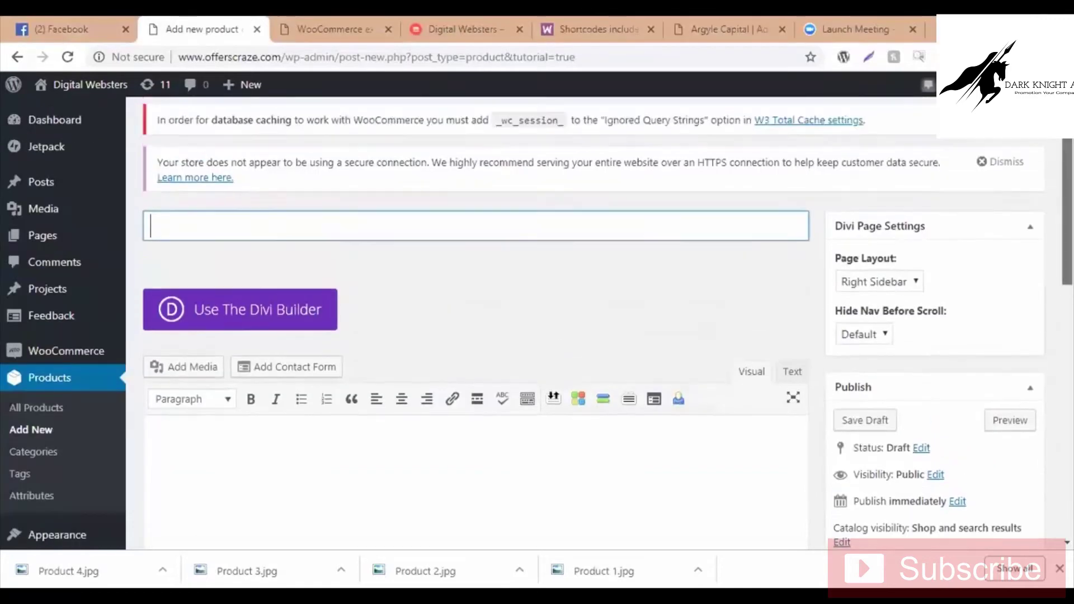
{"action": "left_click", "coordinate": [578, 232]}
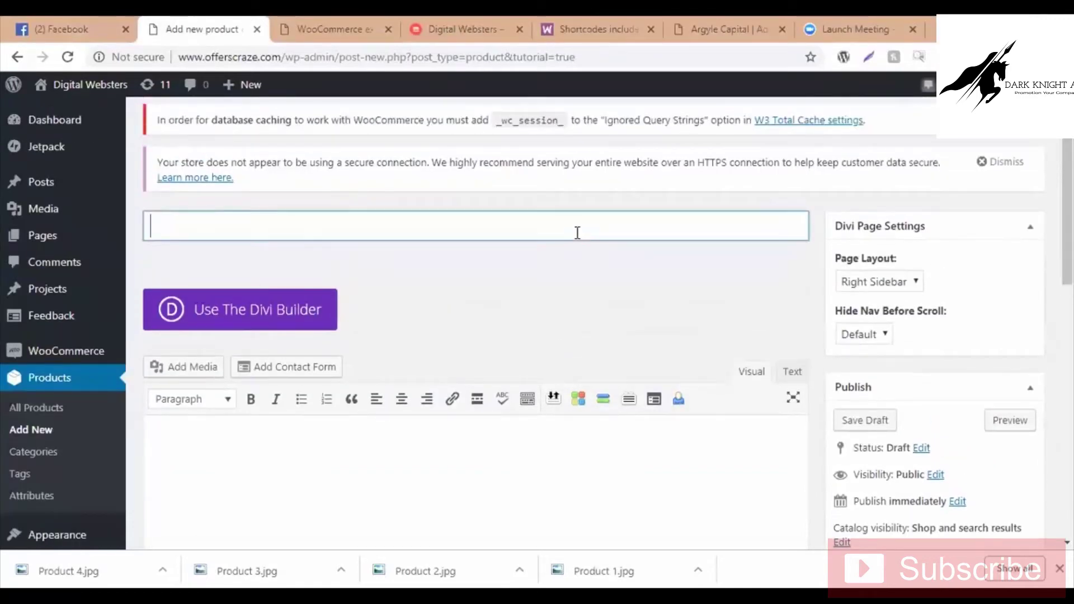
{"action": "type", "text": "Honda "}
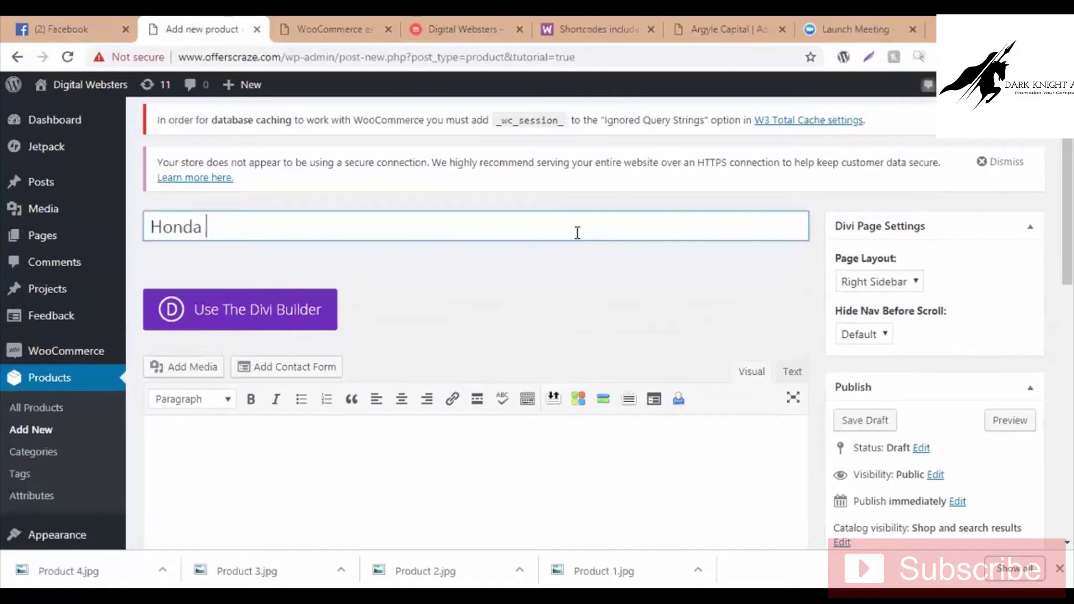
{"action": "type", "text": "Atlas "}
{"action": "type", "text": "Top G"}
{"action": "type", "text": "loves"}
{"action": "key", "text": "BackSpace"}
{"action": "key", "text": "BackSpace"}
{"action": "scroll", "coordinate": [745, 245], "scroll_direction": "down", "scroll_amount": 3}
{"action": "scroll", "coordinate": [727, 247], "scroll_direction": "up", "scroll_amount": 3}
{"action": "left_click_drag", "start_coordinate": [358, 227], "coordinate": [249, 228]}
{"action": "type", "text": "pair of "}
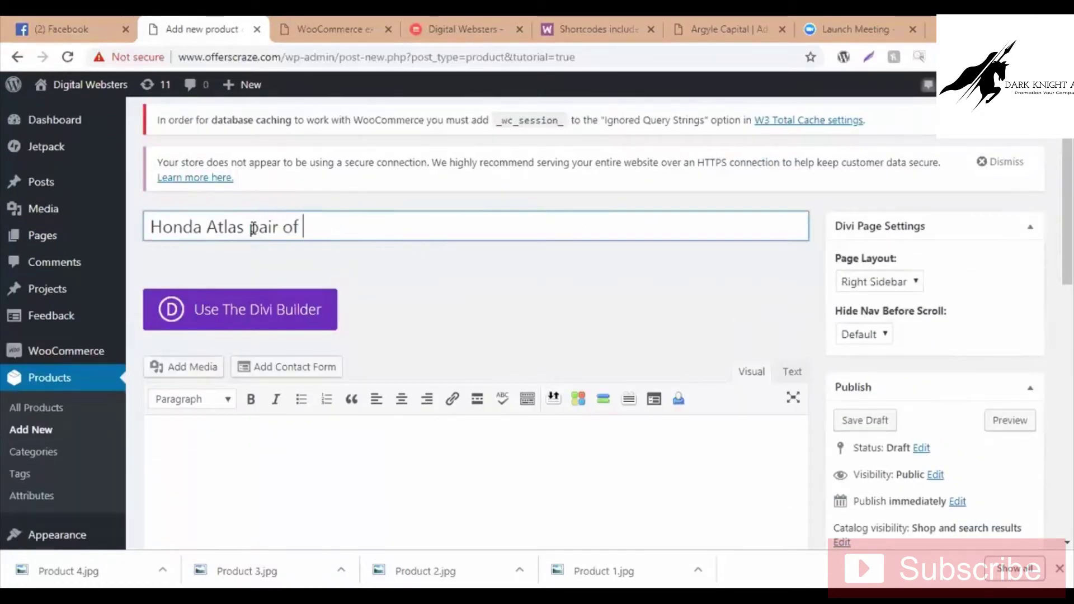
{"action": "type", "text": "gloves"}
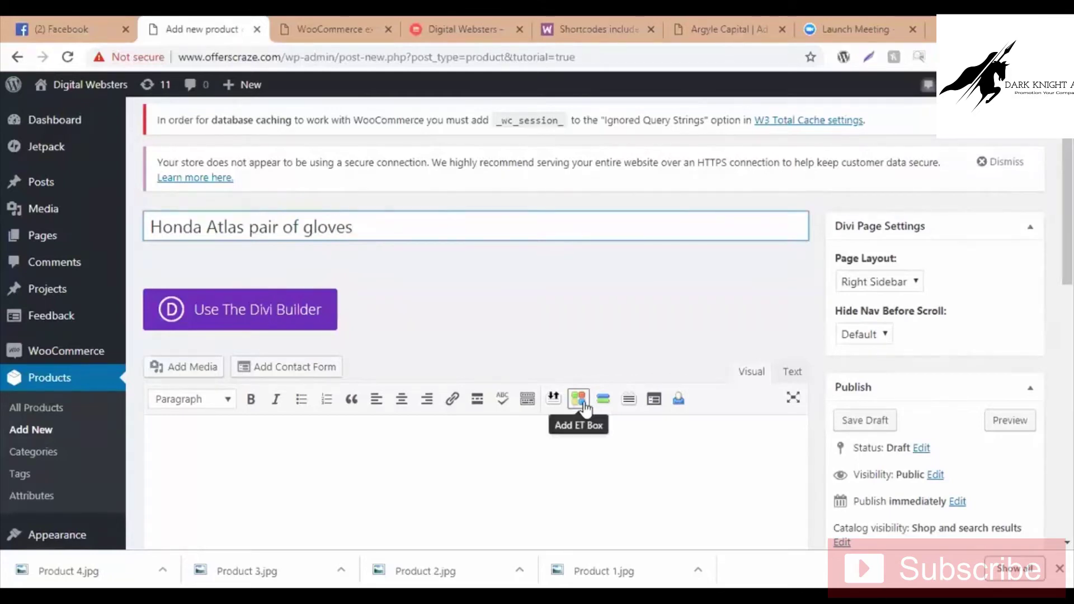
Step: Fill the product description with placeholder text
{"action": "scroll", "coordinate": [422, 282], "scroll_direction": "down", "scroll_amount": 3}
{"action": "left_click", "coordinate": [422, 282]}
{"action": "type", "text": "sdasdasdsdasdasdasdasdsds"}
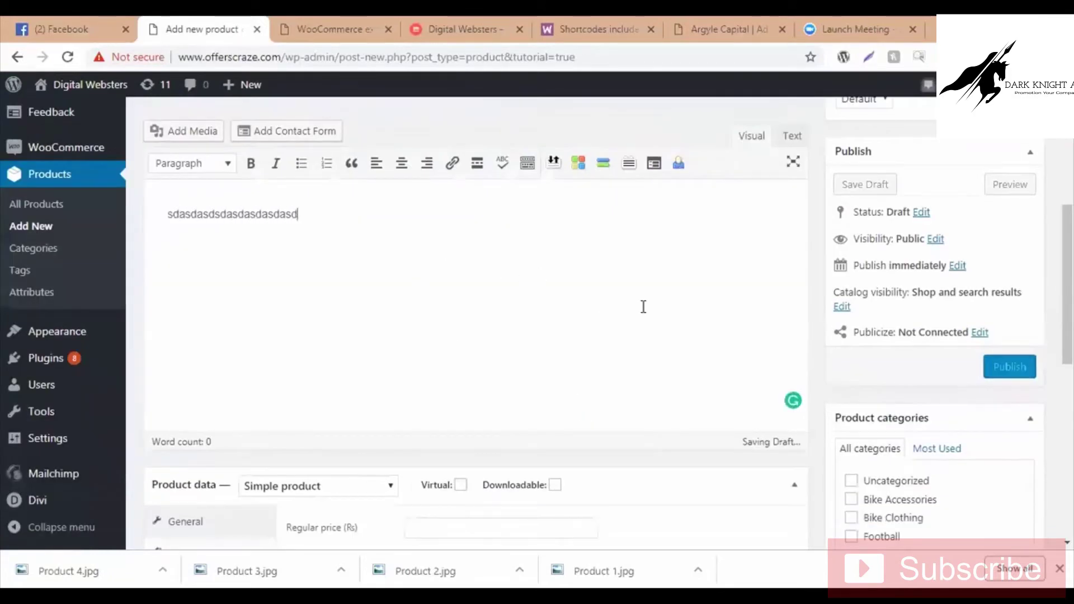
{"action": "scroll", "coordinate": [666, 227], "scroll_direction": "down", "scroll_amount": 4}
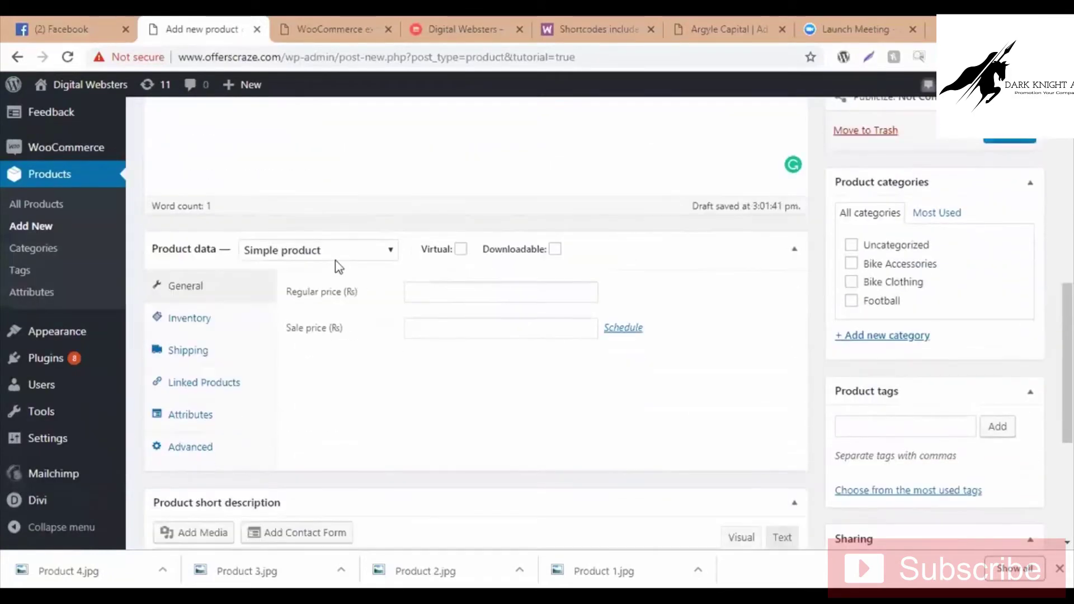
{"action": "left_click", "coordinate": [343, 250]}
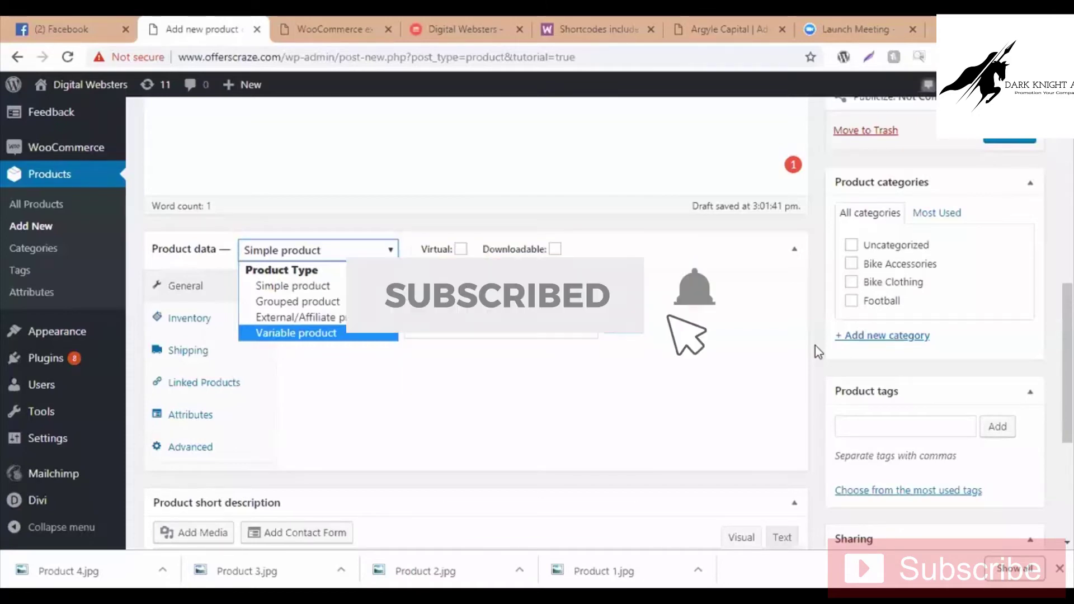
Step: Keep the product type as Simple product
{"action": "left_click", "coordinate": [302, 283]}
{"action": "left_click", "coordinate": [341, 252]}
{"action": "left_click", "coordinate": [368, 288]}
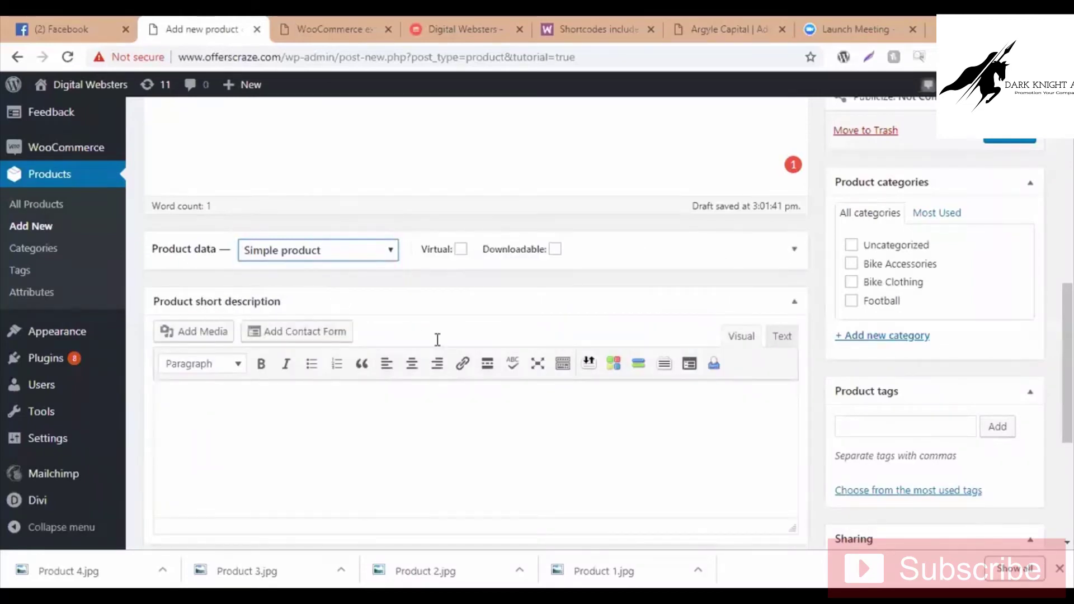
Step: Enter 'dadadaasasasassa' as the product short description
{"action": "scroll", "coordinate": [439, 345], "scroll_direction": "down", "scroll_amount": 4}
{"action": "scroll", "coordinate": [485, 336], "scroll_direction": "up", "scroll_amount": 6}
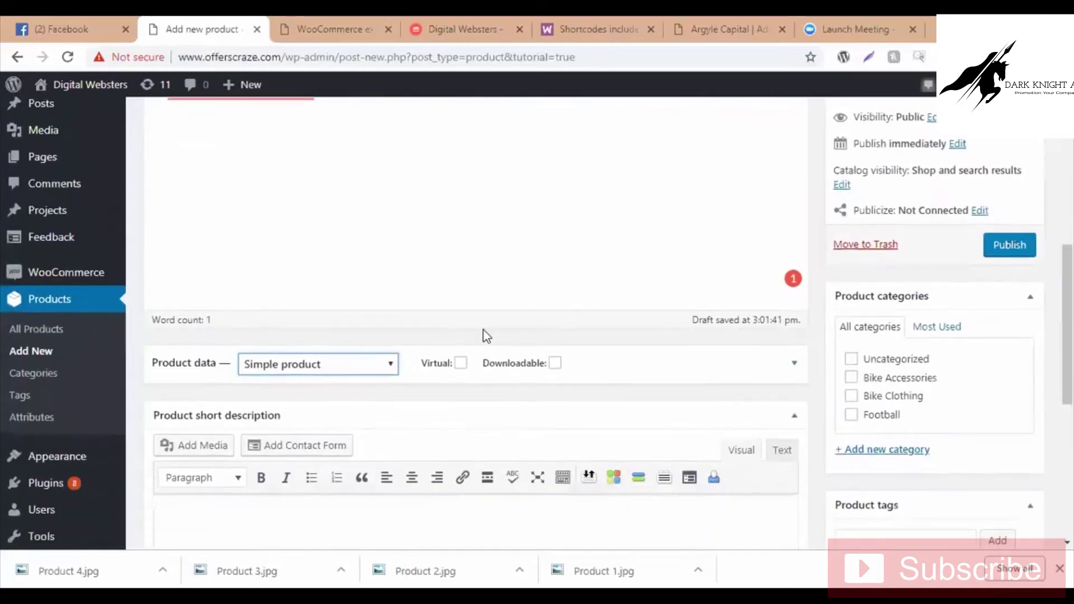
{"action": "scroll", "coordinate": [434, 378], "scroll_direction": "down", "scroll_amount": 3}
{"action": "left_click", "coordinate": [434, 379]}
{"action": "type", "text": "dadadaasasasassa"}
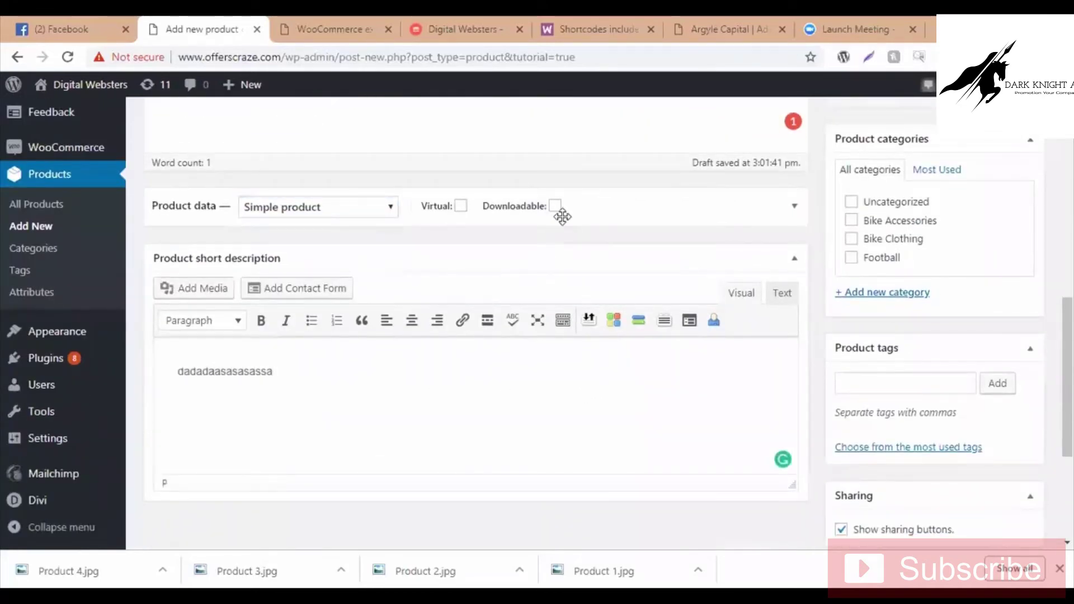
{"action": "left_click", "coordinate": [464, 215]}
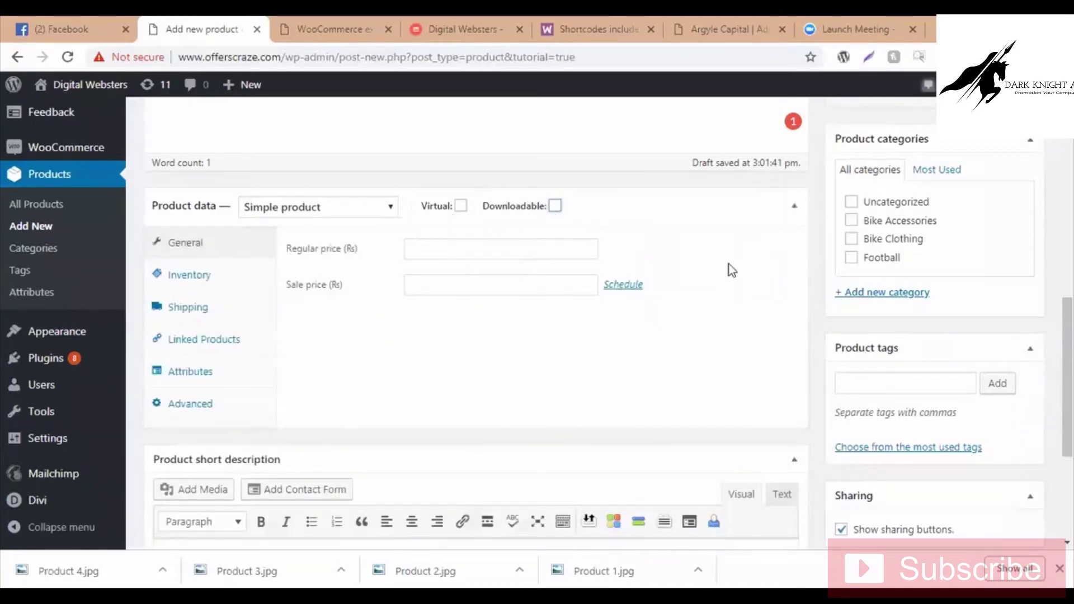
Step: Set the regular price to 500 and the sale price to 400
{"action": "scroll", "coordinate": [553, 262], "scroll_direction": "down", "scroll_amount": 2}
{"action": "scroll", "coordinate": [553, 262], "scroll_direction": "up", "scroll_amount": 2}
{"action": "left_click", "coordinate": [465, 255]}
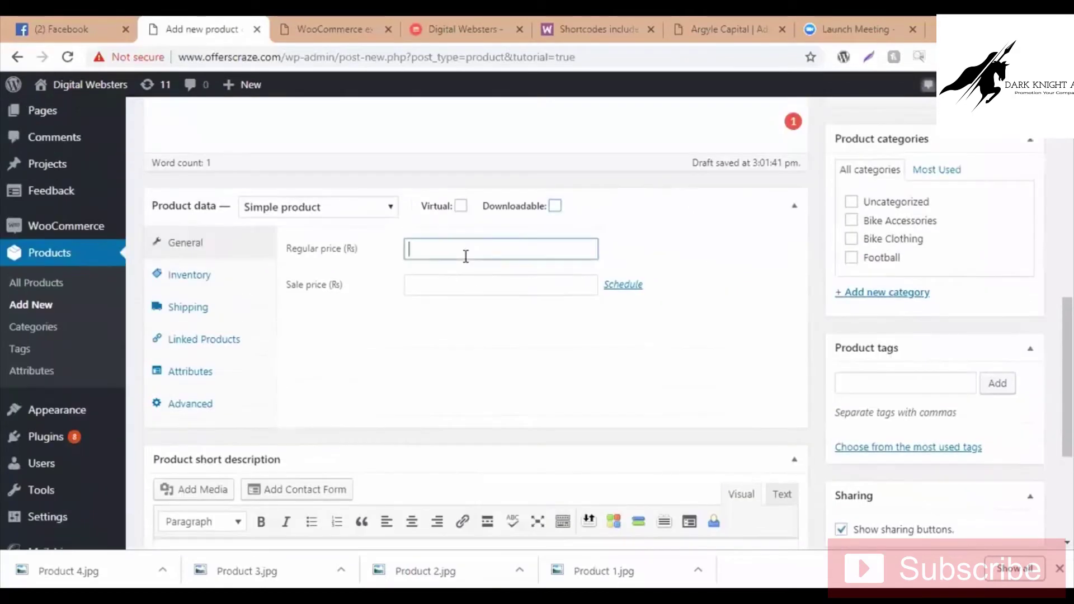
{"action": "type", "text": "500"}
{"action": "left_click", "coordinate": [501, 295]}
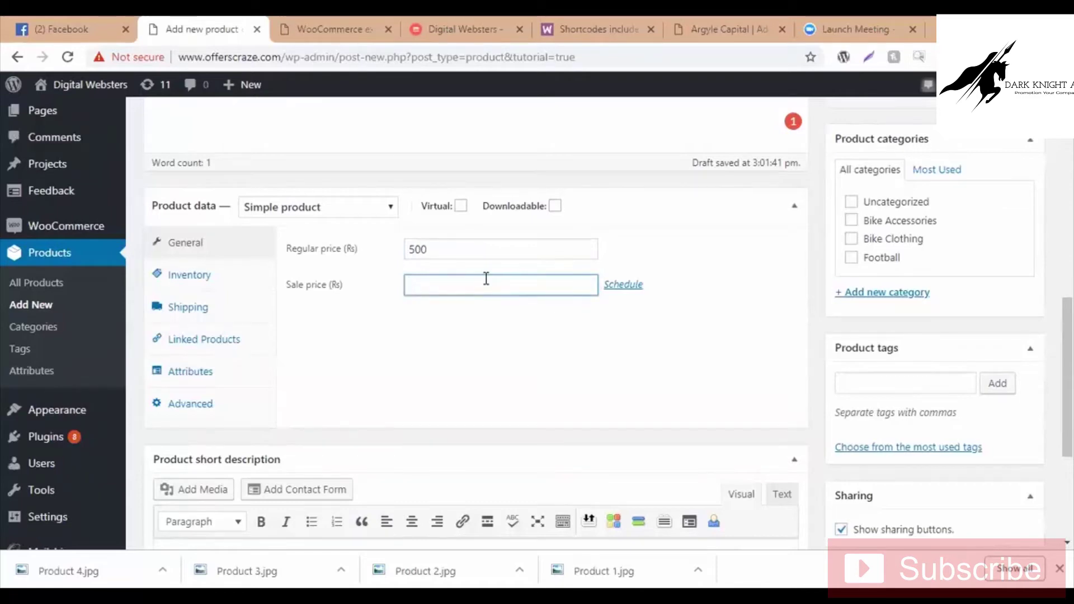
{"action": "type", "text": "400"}
Step: Set the Inventory stock status to In stock
{"action": "left_click", "coordinate": [216, 283]}
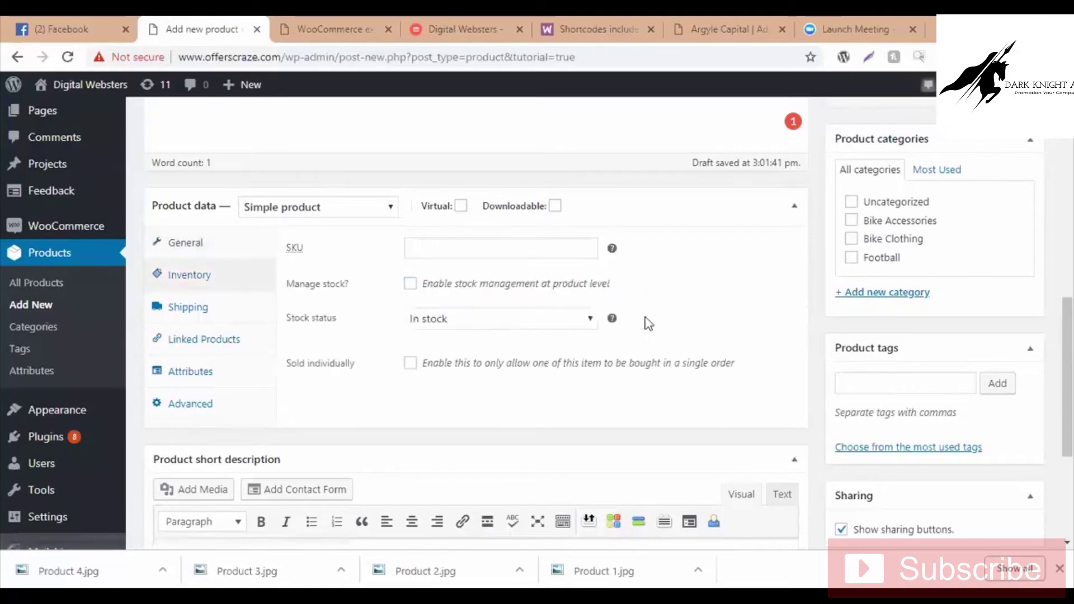
{"action": "left_click", "coordinate": [576, 317]}
{"action": "left_click", "coordinate": [460, 354]}
{"action": "left_click", "coordinate": [481, 320]}
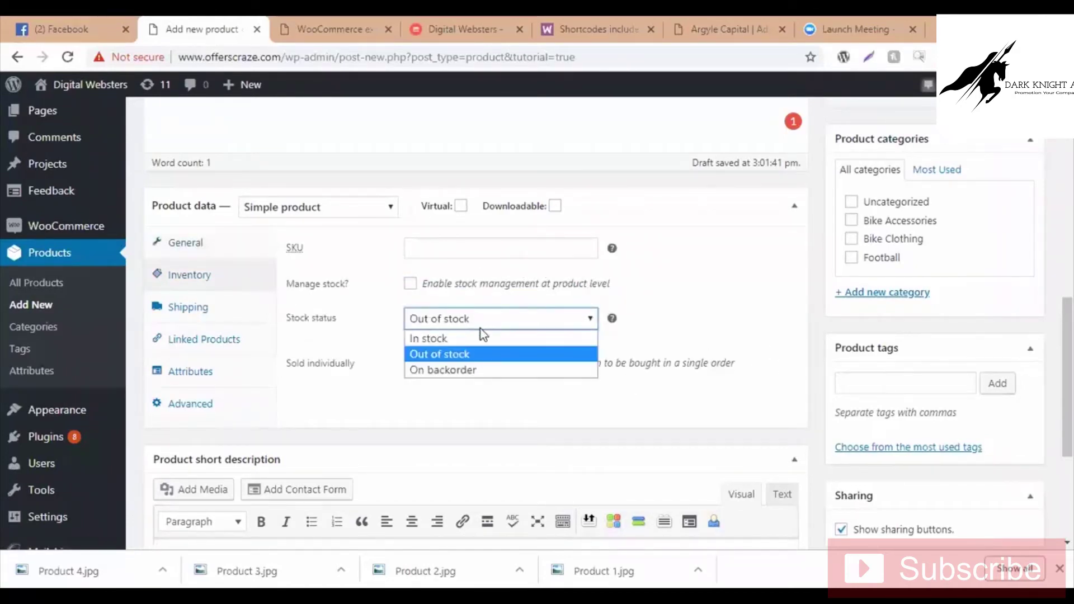
{"action": "left_click", "coordinate": [481, 373]}
{"action": "left_click", "coordinate": [491, 327]}
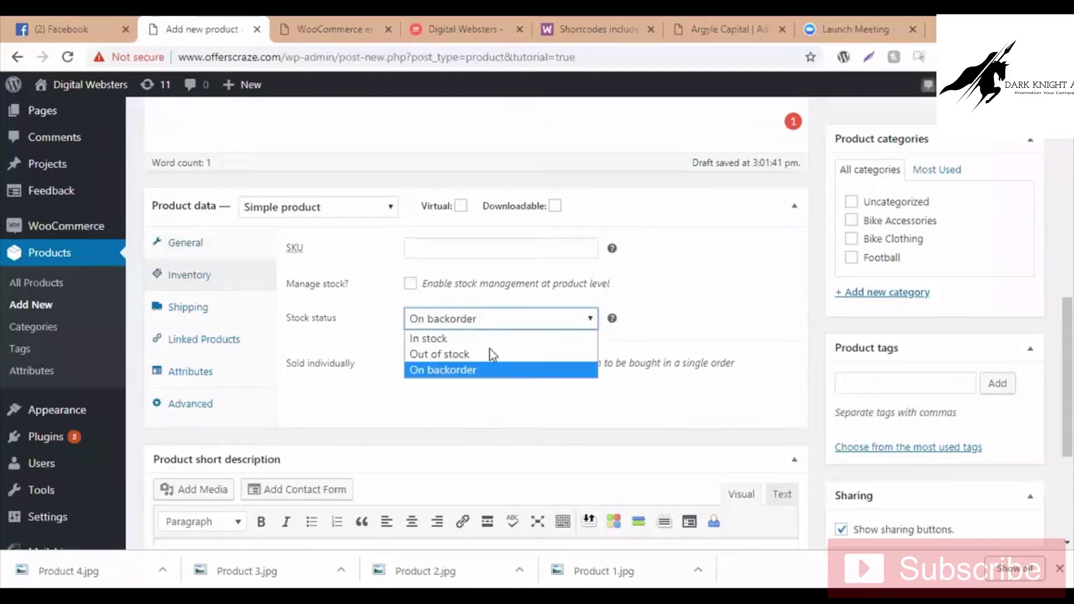
{"action": "left_click", "coordinate": [492, 354]}
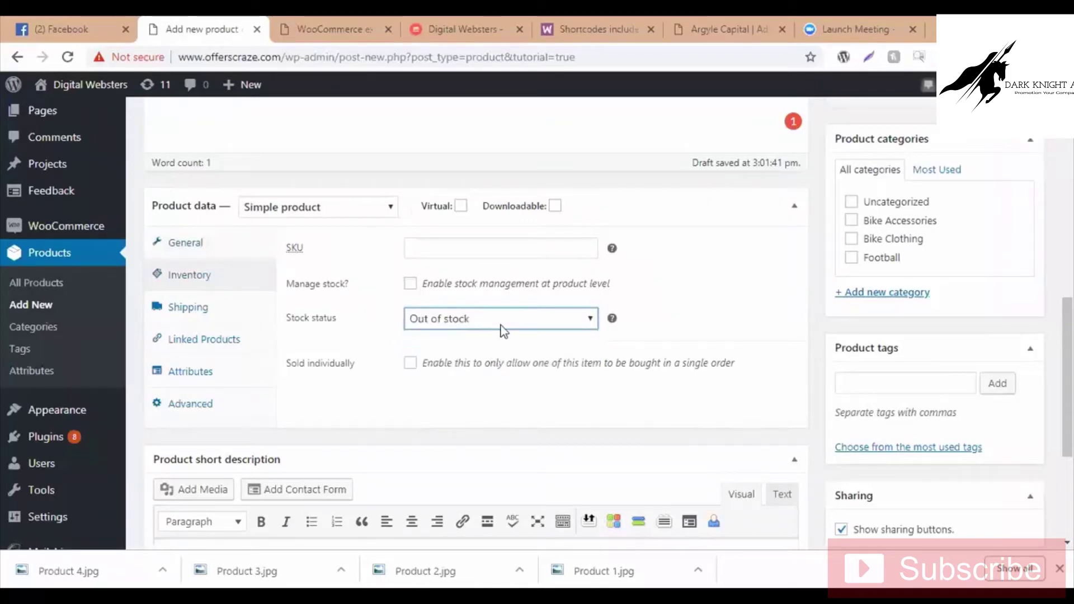
{"action": "left_click", "coordinate": [500, 325]}
{"action": "left_click", "coordinate": [488, 338]}
Step: Leave the SKU blank by clearing the placeholder text typed into it
{"action": "left_click", "coordinate": [478, 249]}
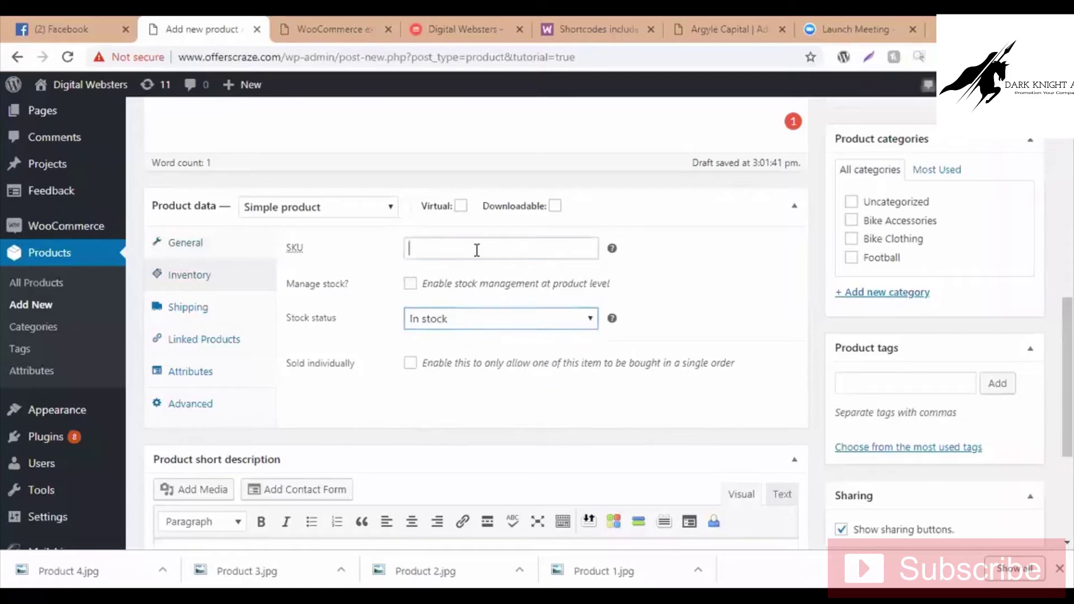
{"action": "type", "text": "fsdfsdfsd"}
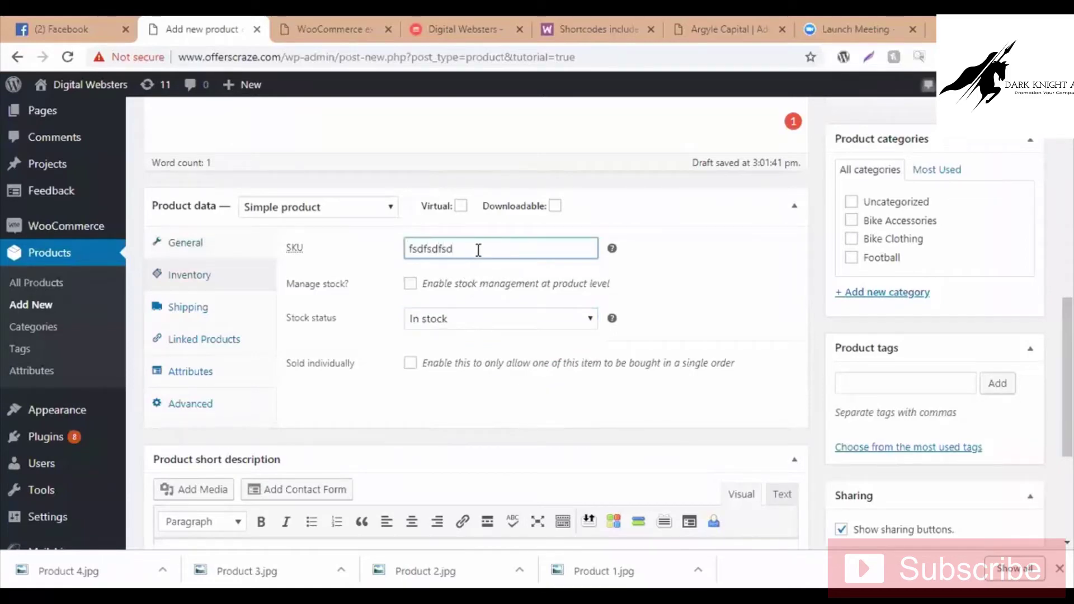
{"action": "key", "text": "ctrl+a"}
{"action": "key", "text": "BackSpace"}
Step: Leave shipping weight and dimensions empty with no shipping class
{"action": "left_click", "coordinate": [208, 308]}
{"action": "left_click", "coordinate": [452, 251]}
{"action": "left_click", "coordinate": [446, 282]}
{"action": "left_click", "coordinate": [485, 284]}
{"action": "left_click", "coordinate": [551, 283]}
{"action": "left_click", "coordinate": [570, 333]}
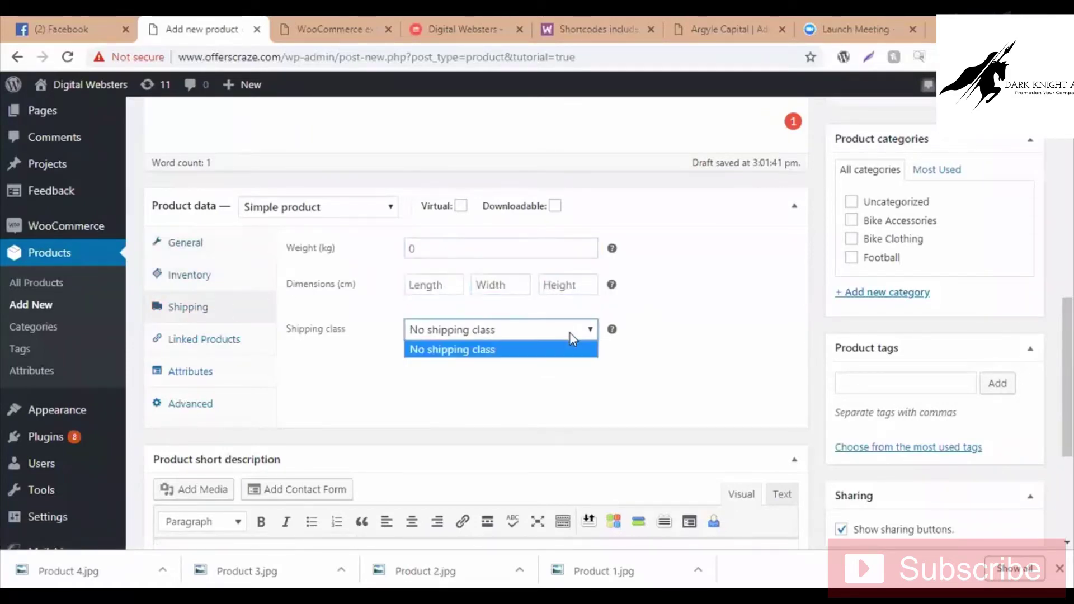
{"action": "left_click", "coordinate": [570, 332]}
Step: Show the Linked Products upsell and cross-sell fields
{"action": "scroll", "coordinate": [683, 330], "scroll_direction": "down", "scroll_amount": 2}
{"action": "scroll", "coordinate": [701, 283], "scroll_direction": "up", "scroll_amount": 2}
{"action": "scroll", "coordinate": [703, 283], "scroll_direction": "down", "scroll_amount": 2}
{"action": "left_click", "coordinate": [206, 260]}
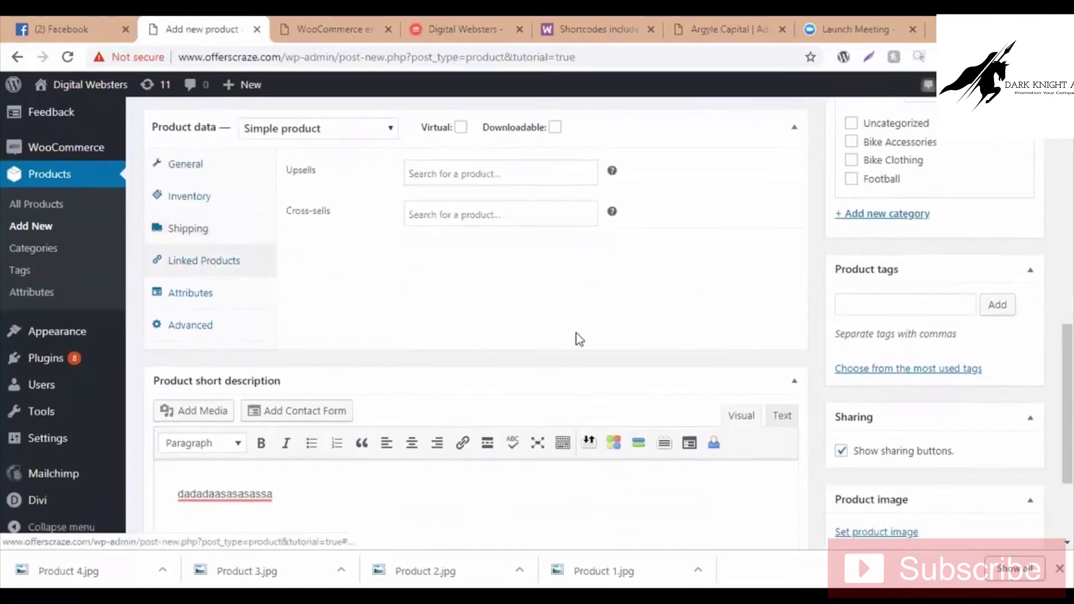
Step: Extend the short description with 'zxzxzX' and a new paragraph 'asaAs'
{"action": "scroll", "coordinate": [560, 331], "scroll_direction": "up", "scroll_amount": 2}
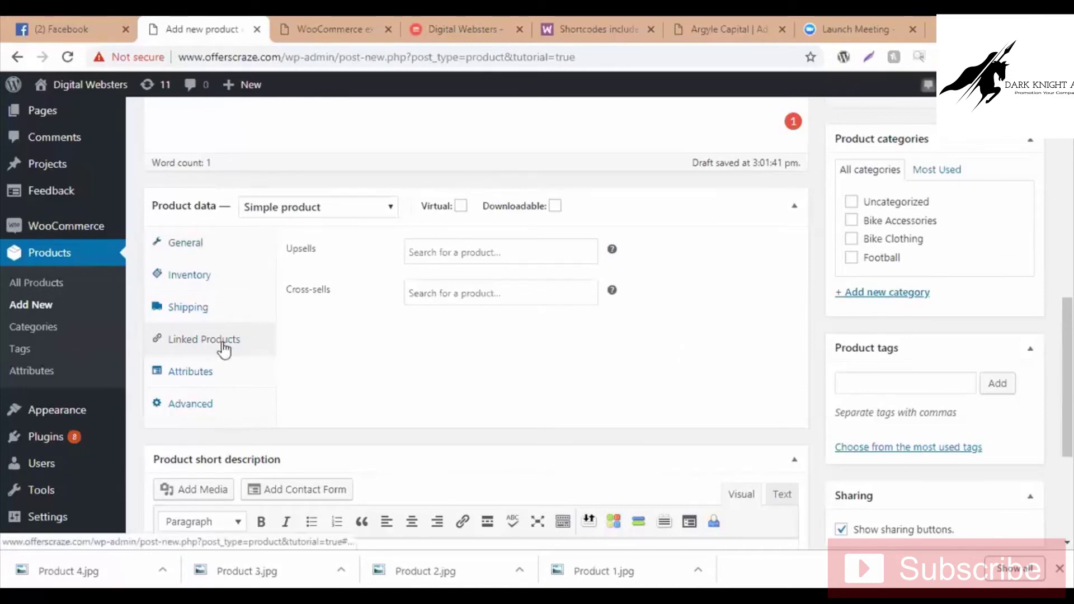
{"action": "scroll", "coordinate": [357, 312], "scroll_direction": "down", "scroll_amount": 5}
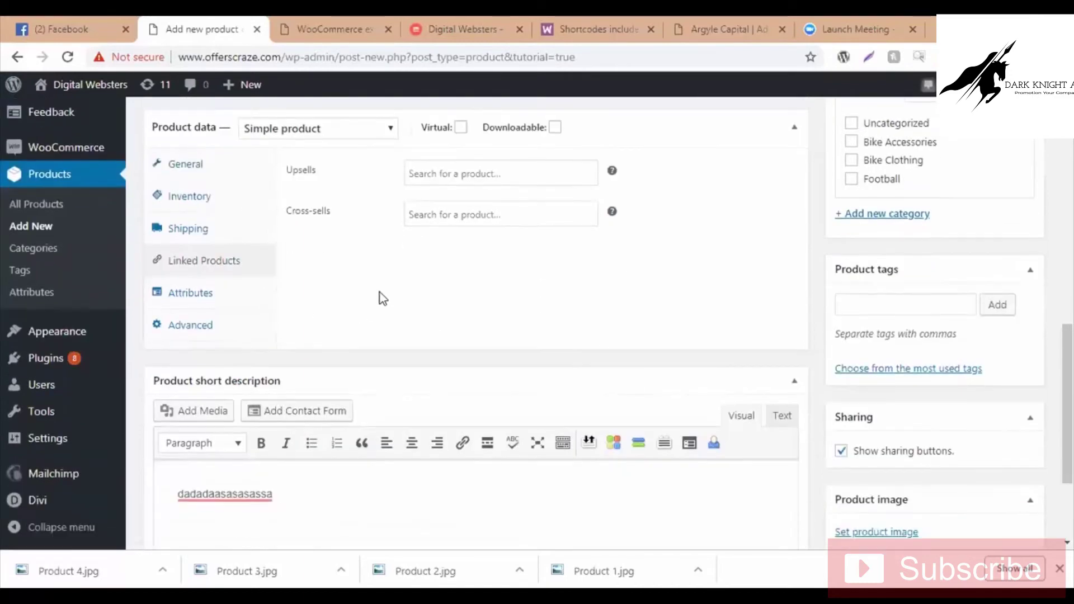
{"action": "left_click", "coordinate": [280, 342]}
{"action": "type", "text": "zxzxzX"}
{"action": "key", "text": "Return"}
{"action": "type", "text": "asaAs"}
Step: File the gloves product under the Bike Clothing category
{"action": "scroll", "coordinate": [717, 396], "scroll_direction": "up", "scroll_amount": 8}
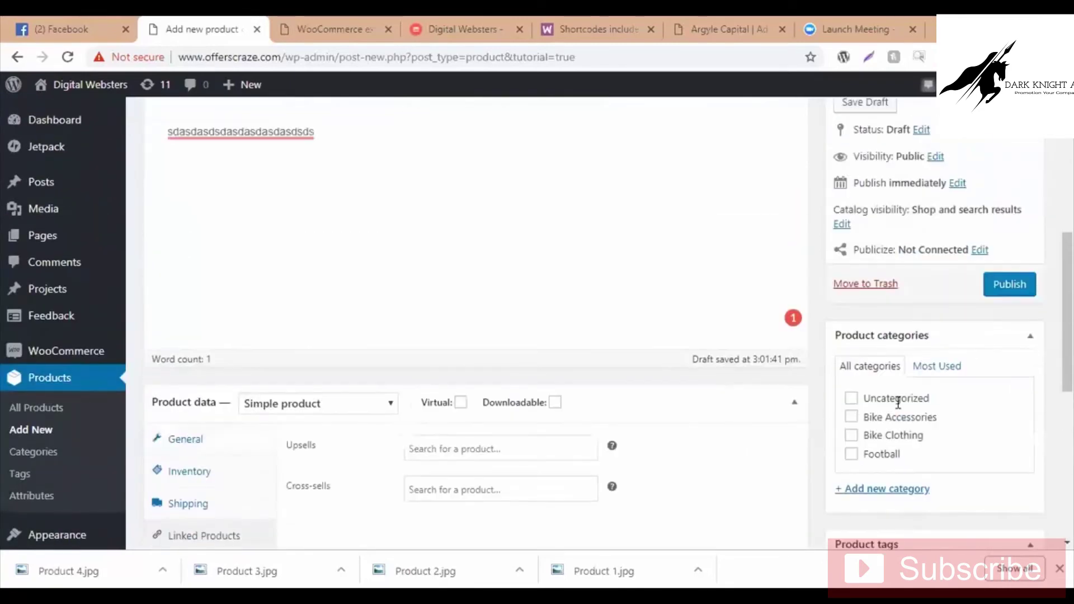
{"action": "scroll", "coordinate": [895, 313], "scroll_direction": "down", "scroll_amount": 2}
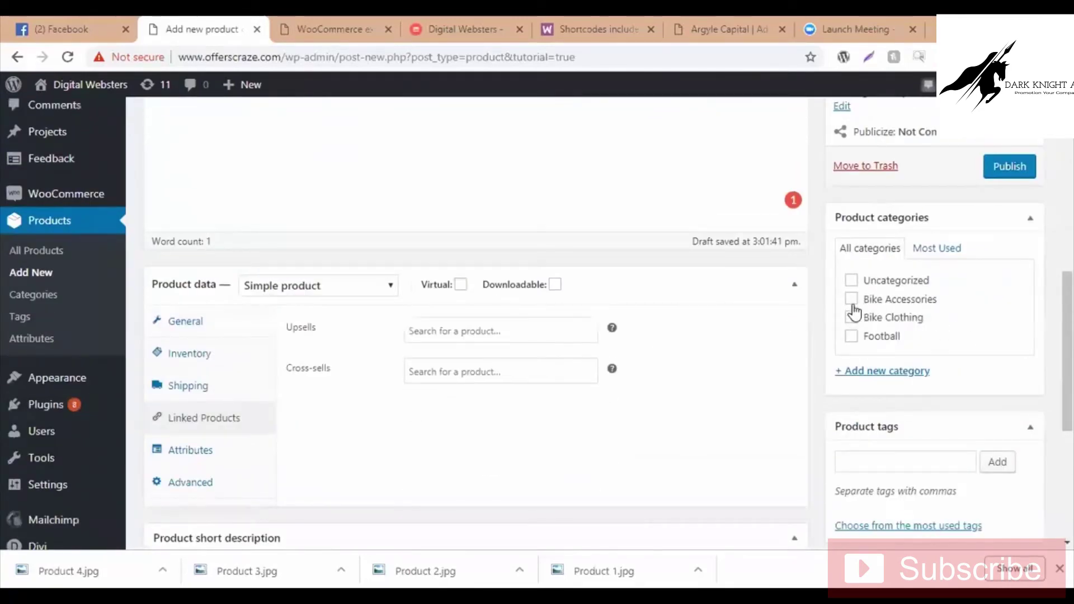
{"action": "left_click", "coordinate": [853, 319]}
{"action": "scroll", "coordinate": [1018, 444], "scroll_direction": "up", "scroll_amount": 2}
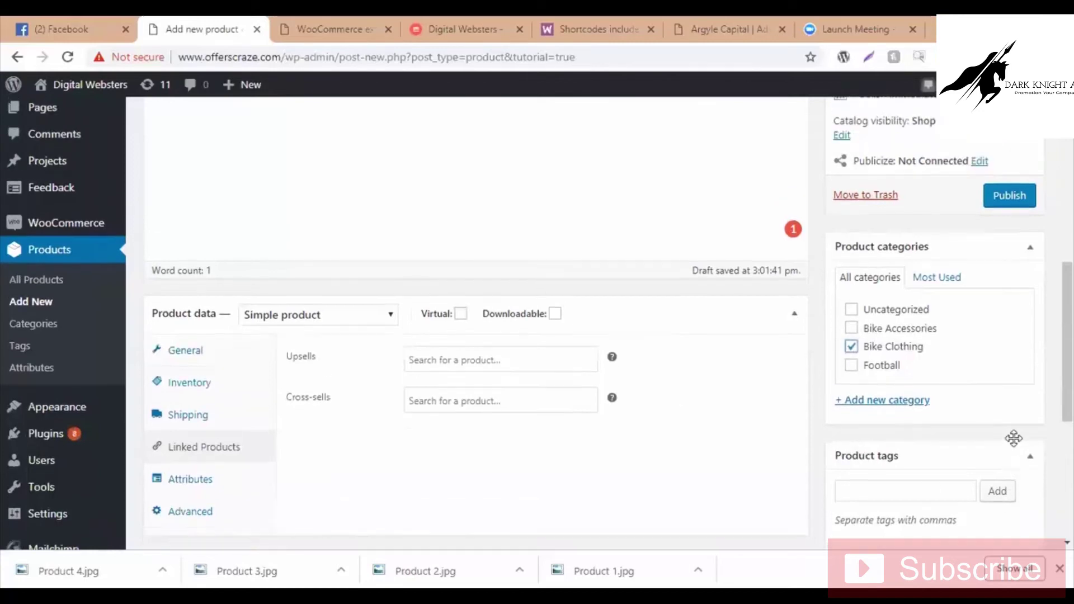
{"action": "scroll", "coordinate": [1017, 445], "scroll_direction": "down", "scroll_amount": 5}
{"action": "scroll", "coordinate": [1015, 439], "scroll_direction": "down", "scroll_amount": 2}
Step: Add the product tags ASDASDASSD, DASDASDAS and DASDASD
{"action": "left_click", "coordinate": [890, 227]}
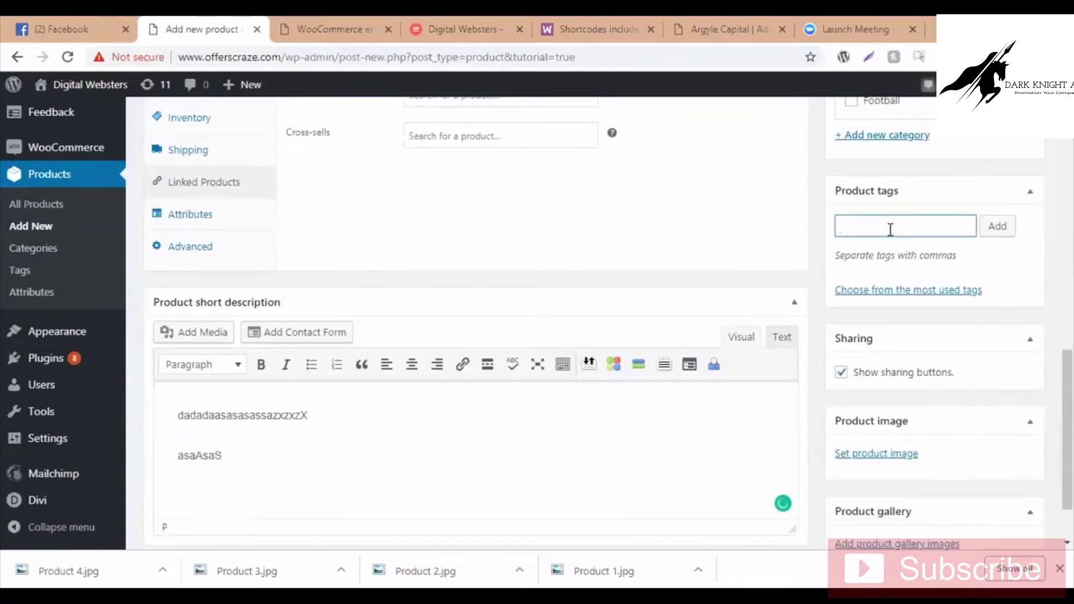
{"action": "type", "text": "ASDASDASSD"}
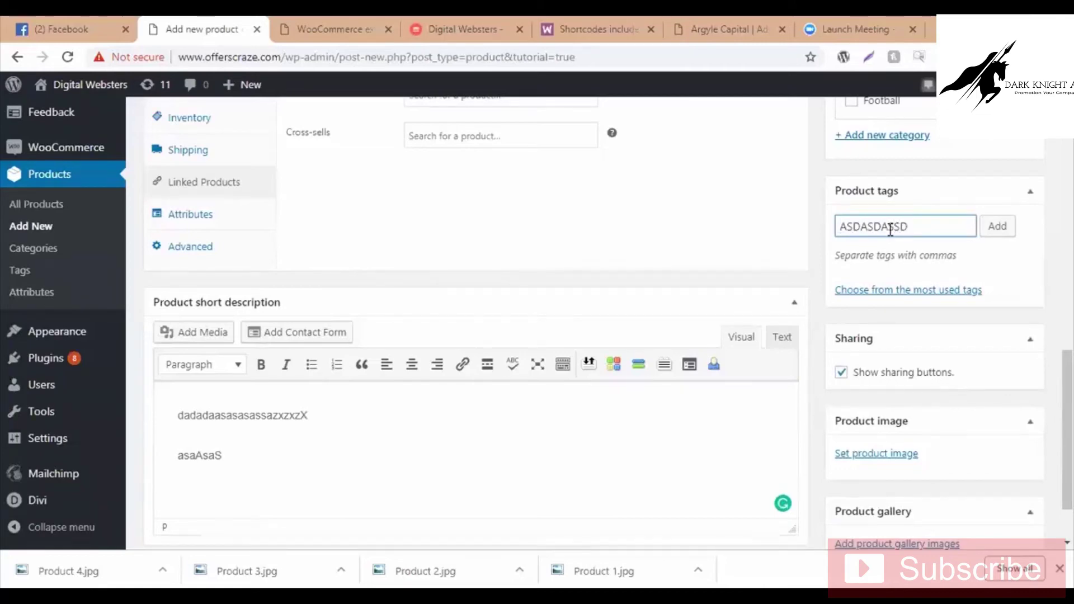
{"action": "key", "text": "Return"}
{"action": "type", "text": "D"}
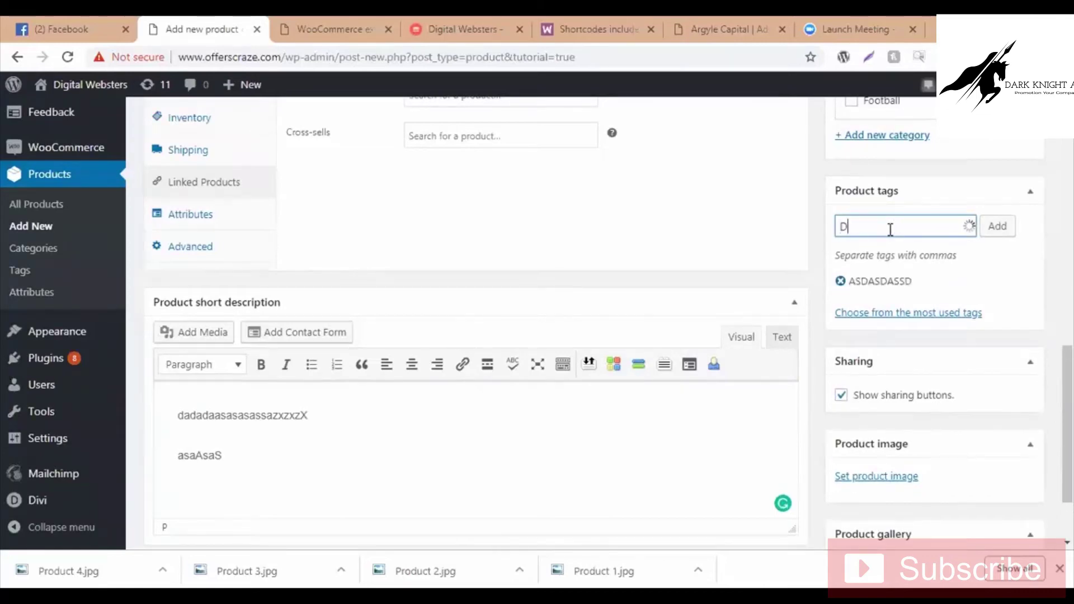
{"action": "type", "text": "ASDASDAS"}
{"action": "key", "text": "Return"}
{"action": "type", "text": "DASDASD"}
{"action": "key", "text": "Return"}
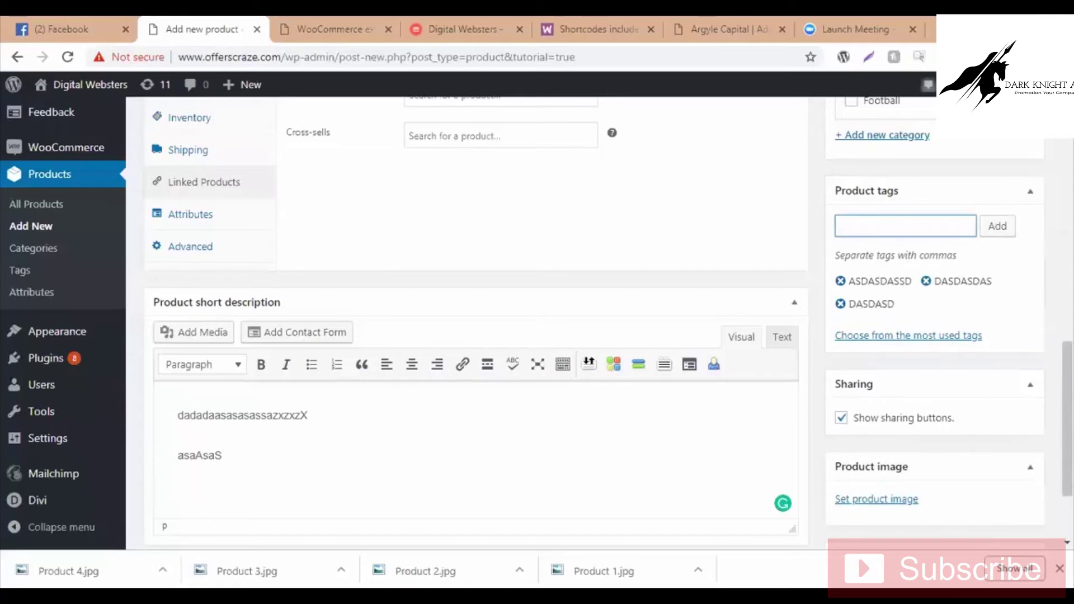
{"action": "scroll", "coordinate": [1012, 512], "scroll_direction": "down", "scroll_amount": 3}
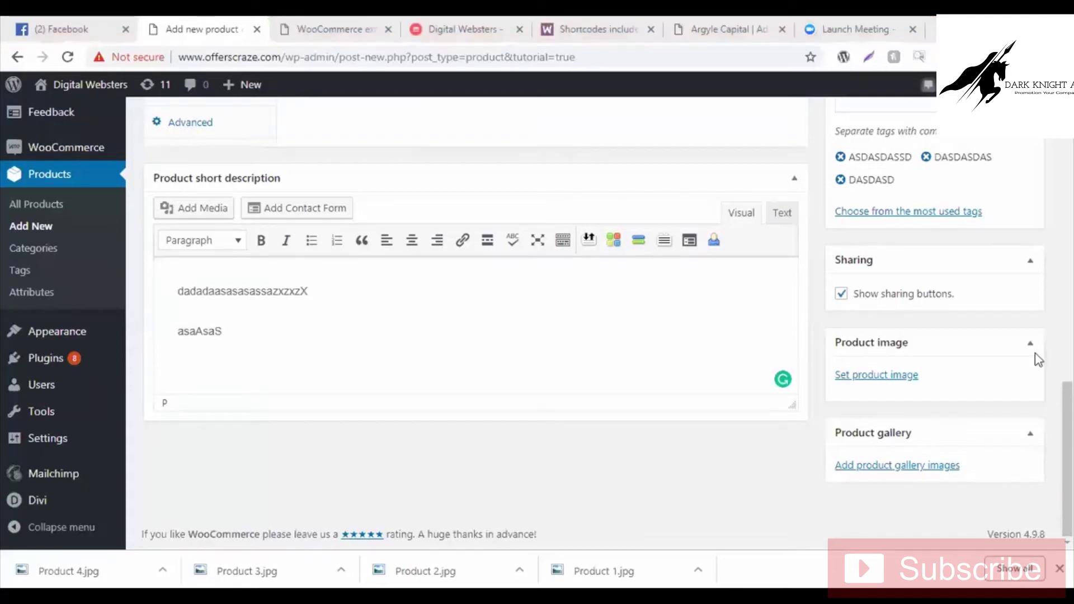
Step: Upload Product 1.jpg and set the gloves photo as the product image
{"action": "left_click", "coordinate": [903, 376]}
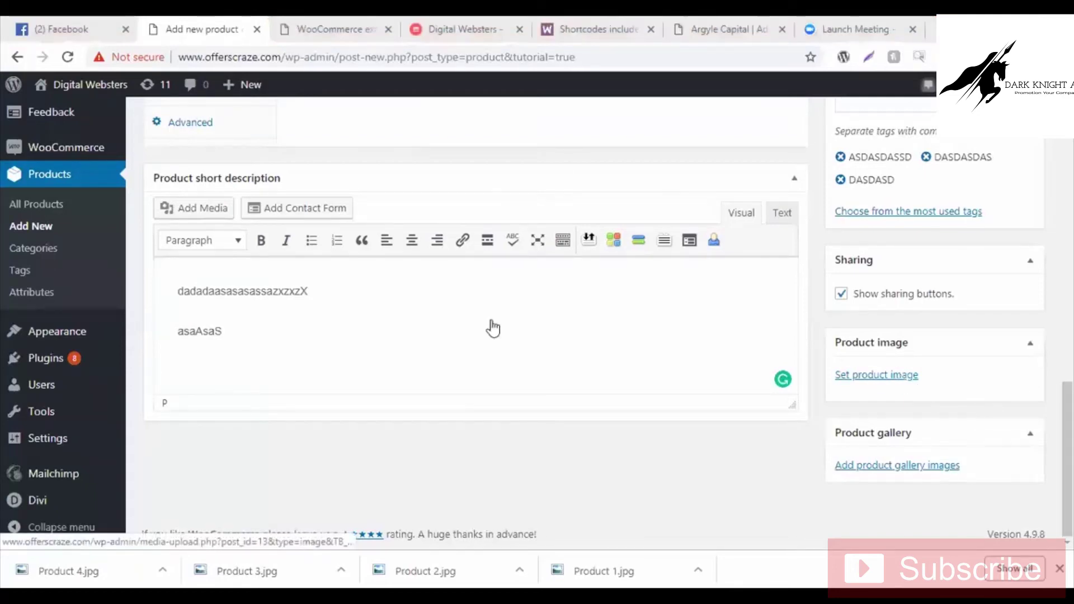
{"action": "left_click", "coordinate": [539, 336]}
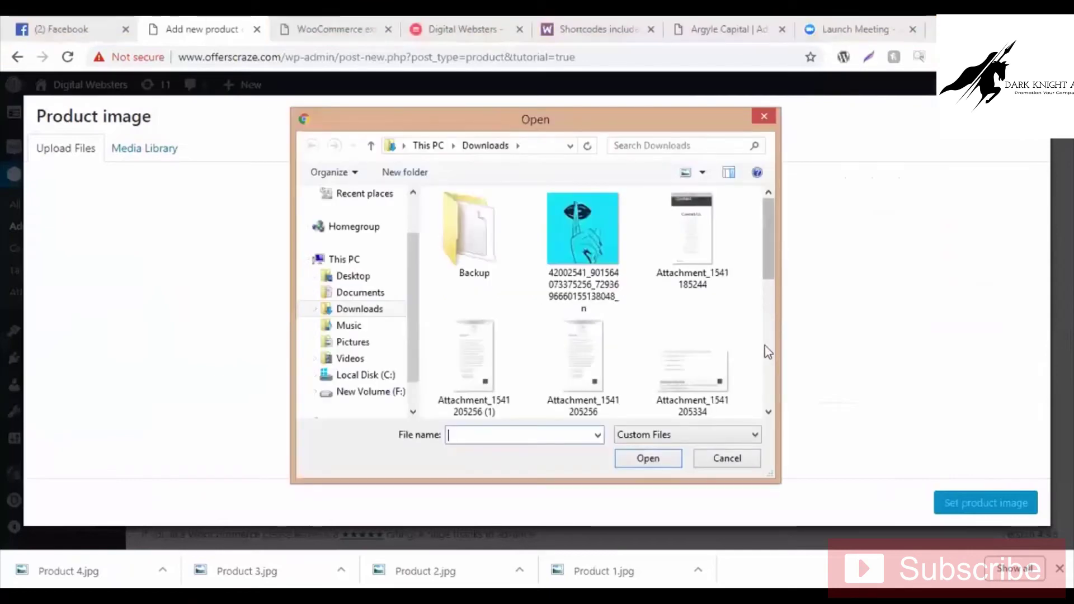
{"action": "scroll", "coordinate": [767, 336], "scroll_direction": "down", "scroll_amount": 4}
{"action": "double_click", "coordinate": [590, 304]}
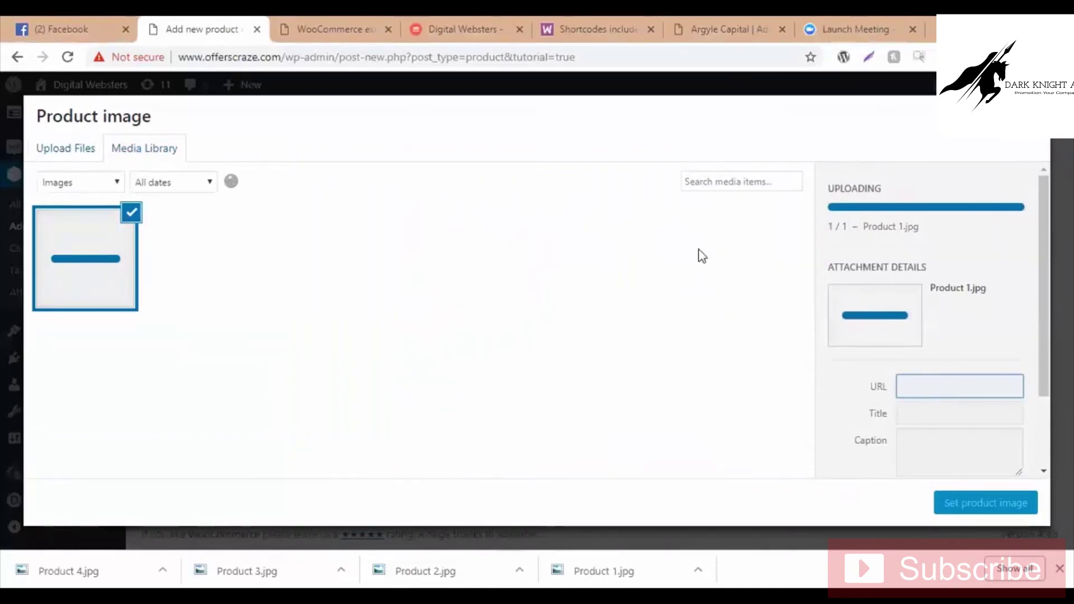
{"action": "left_click", "coordinate": [976, 503]}
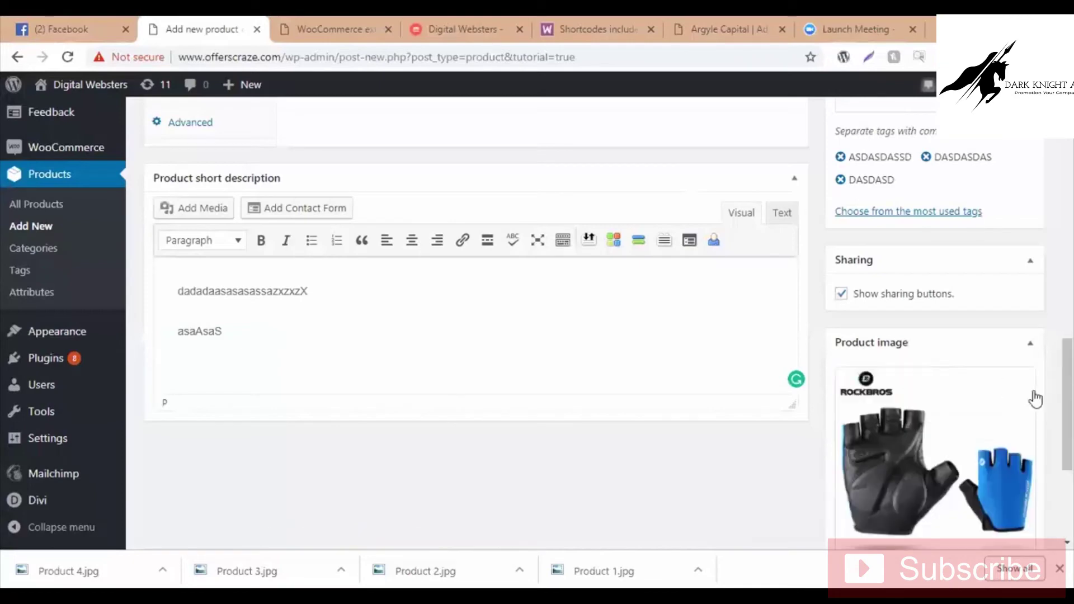
Step: Upload two gloves photos and add both to the product gallery
{"action": "scroll", "coordinate": [907, 428], "scroll_direction": "down", "scroll_amount": 4}
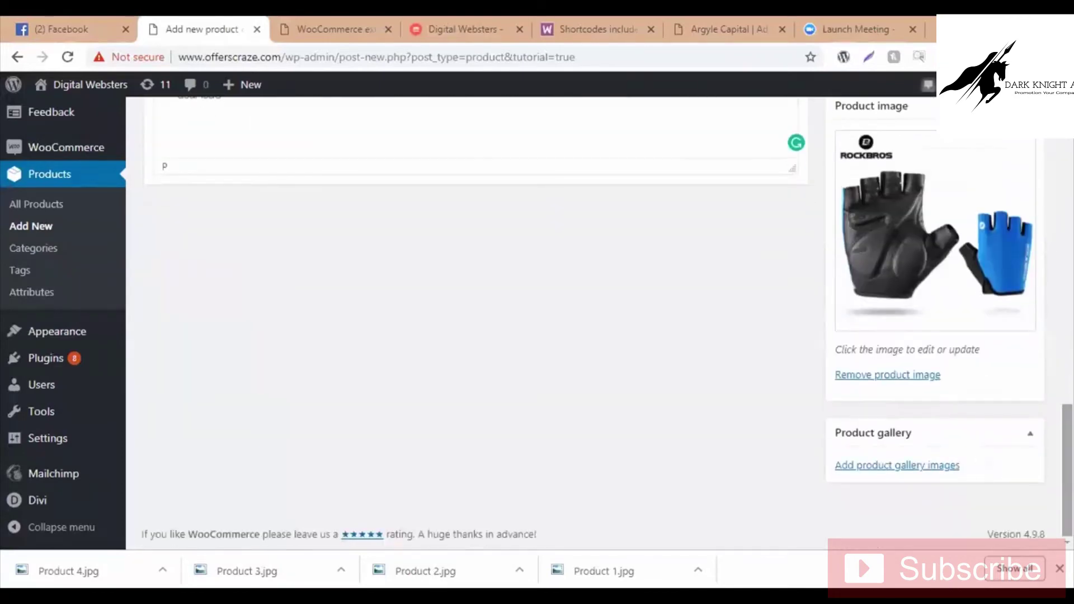
{"action": "left_click", "coordinate": [920, 467]}
{"action": "left_click", "coordinate": [92, 158]}
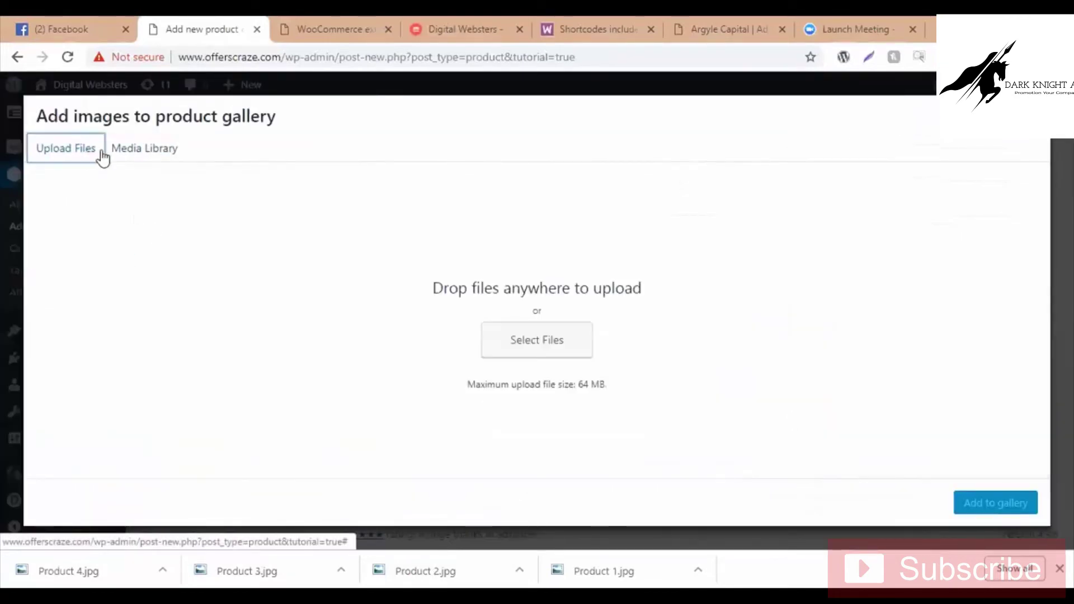
{"action": "left_click", "coordinate": [533, 338]}
{"action": "scroll", "coordinate": [756, 297], "scroll_direction": "down", "scroll_amount": 4}
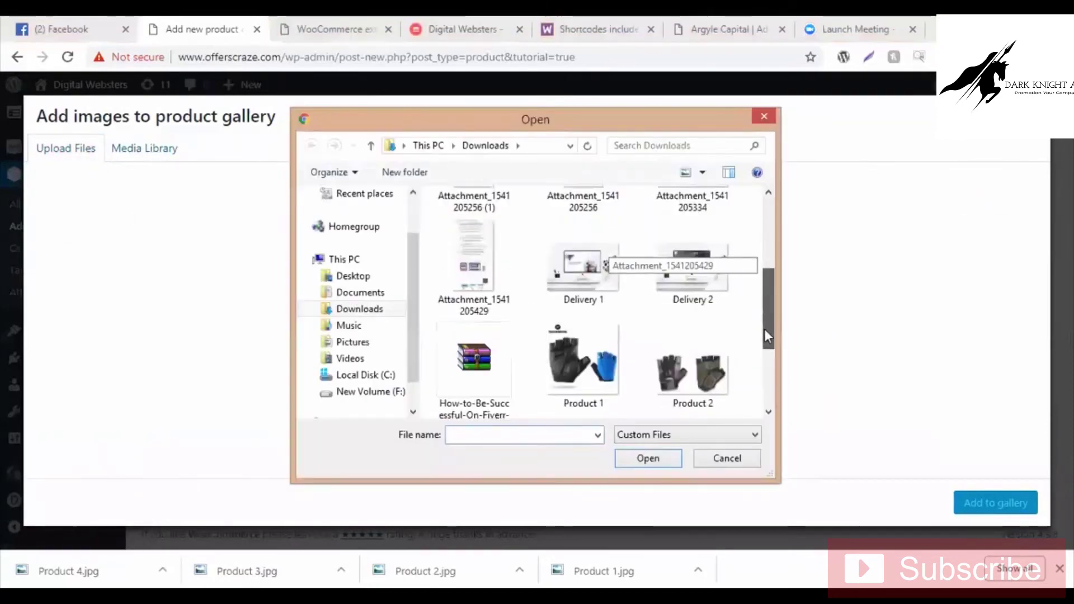
{"action": "left_click", "coordinate": [584, 344]}
{"action": "left_click", "coordinate": [693, 347], "text": "ctrl"}
{"action": "left_click", "coordinate": [649, 459]}
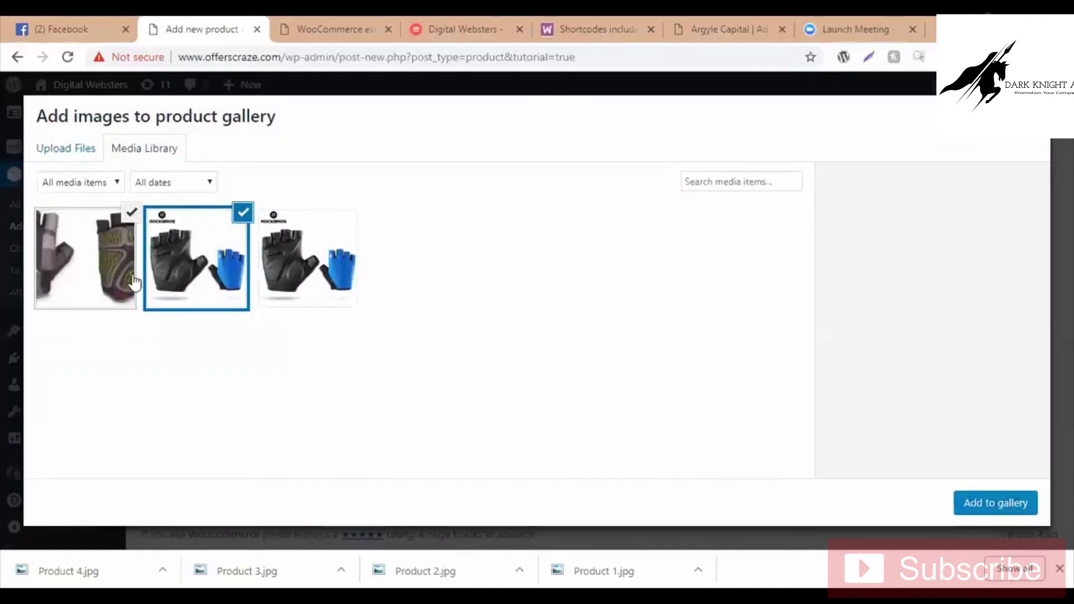
{"action": "left_click", "coordinate": [133, 283]}
{"action": "left_click", "coordinate": [203, 288]}
{"action": "left_click", "coordinate": [995, 503]}
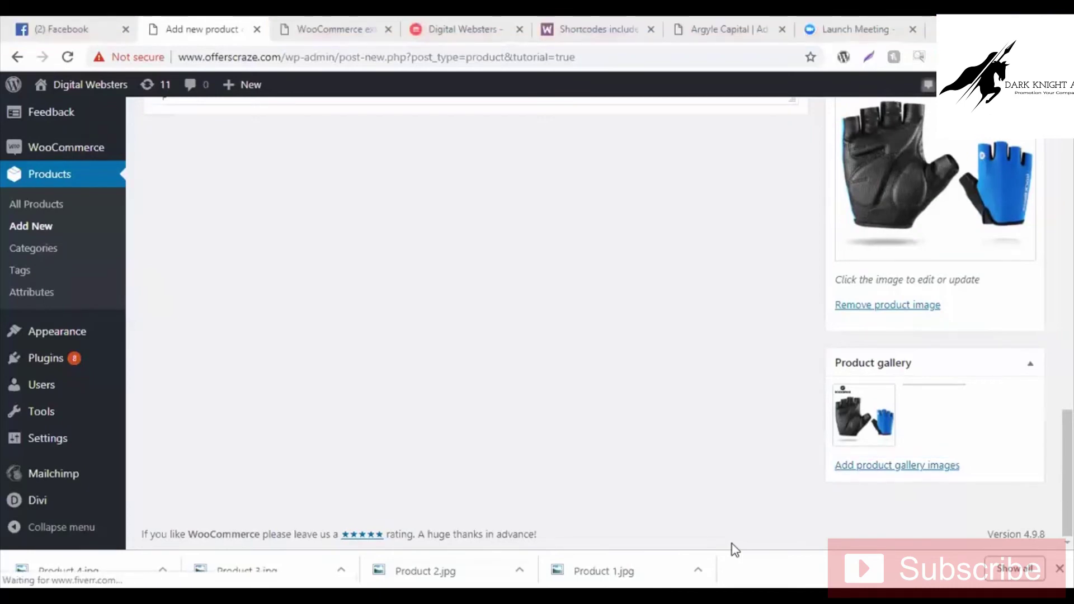
Step: Publish the Honda Atlas gloves product from the Publish box
{"action": "scroll", "coordinate": [1039, 495], "scroll_direction": "up", "scroll_amount": 15}
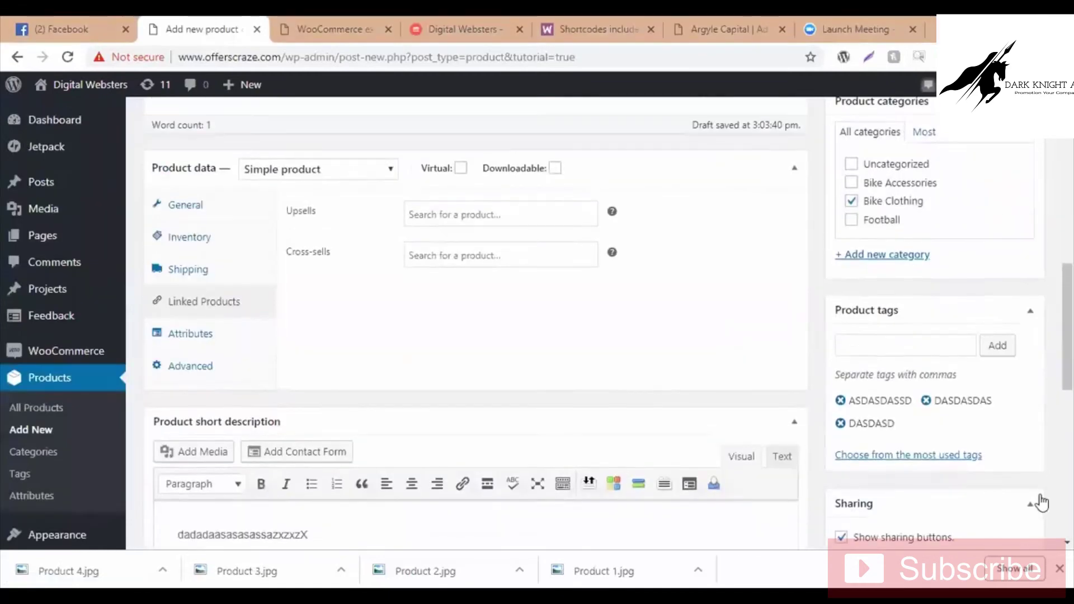
{"action": "scroll", "coordinate": [1040, 495], "scroll_direction": "up", "scroll_amount": 5}
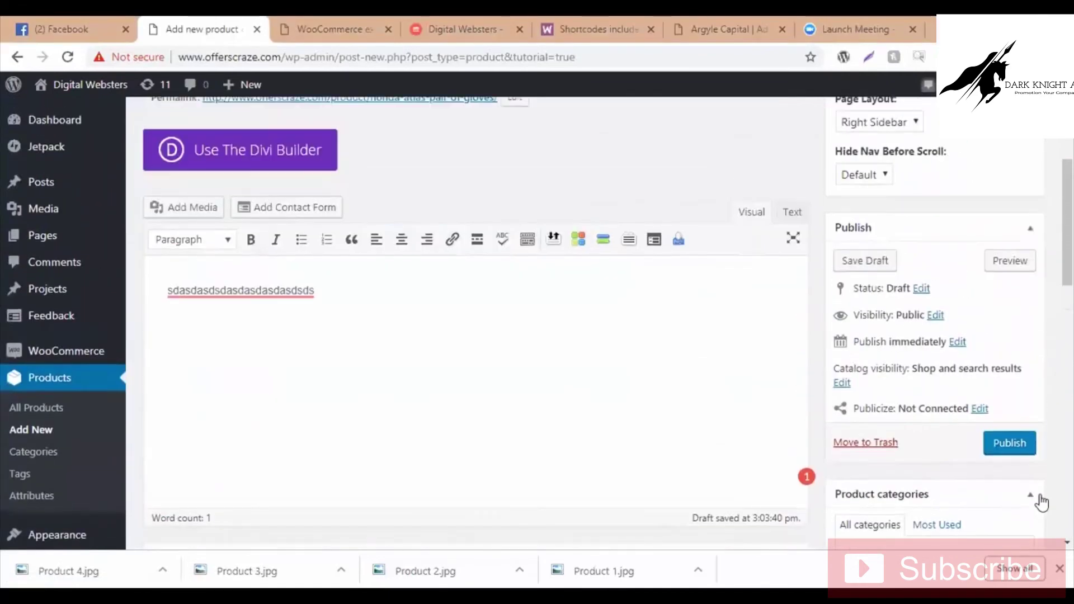
{"action": "scroll", "coordinate": [1005, 354], "scroll_direction": "down", "scroll_amount": 3}
{"action": "left_click", "coordinate": [1010, 443]}
{"action": "scroll", "coordinate": [504, 330], "scroll_direction": "up", "scroll_amount": 5}
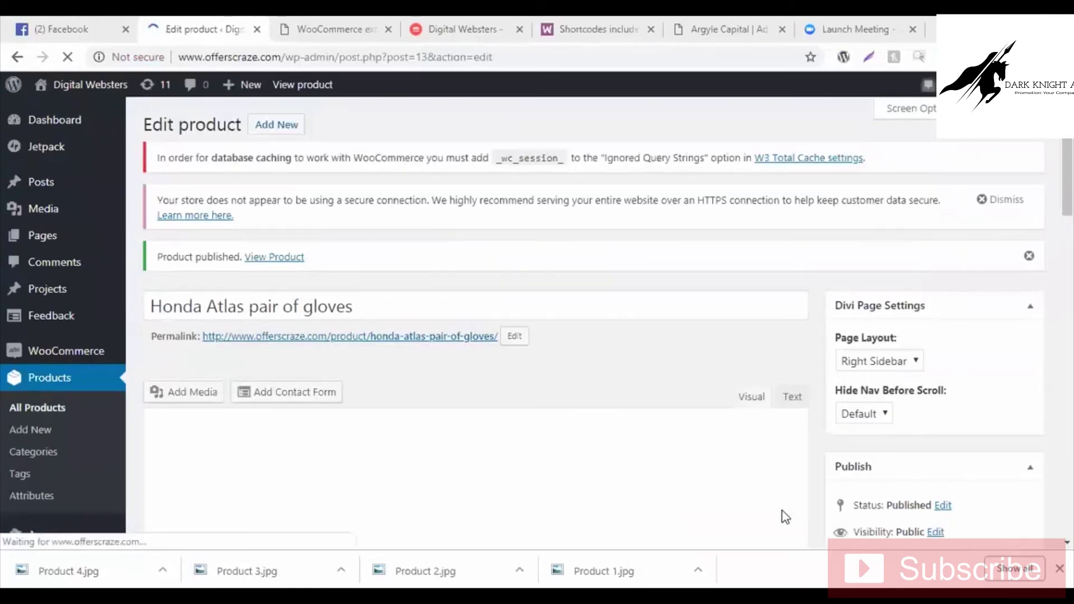
{"action": "left_click_drag", "start_coordinate": [1069, 167], "coordinate": [1068, 317]}
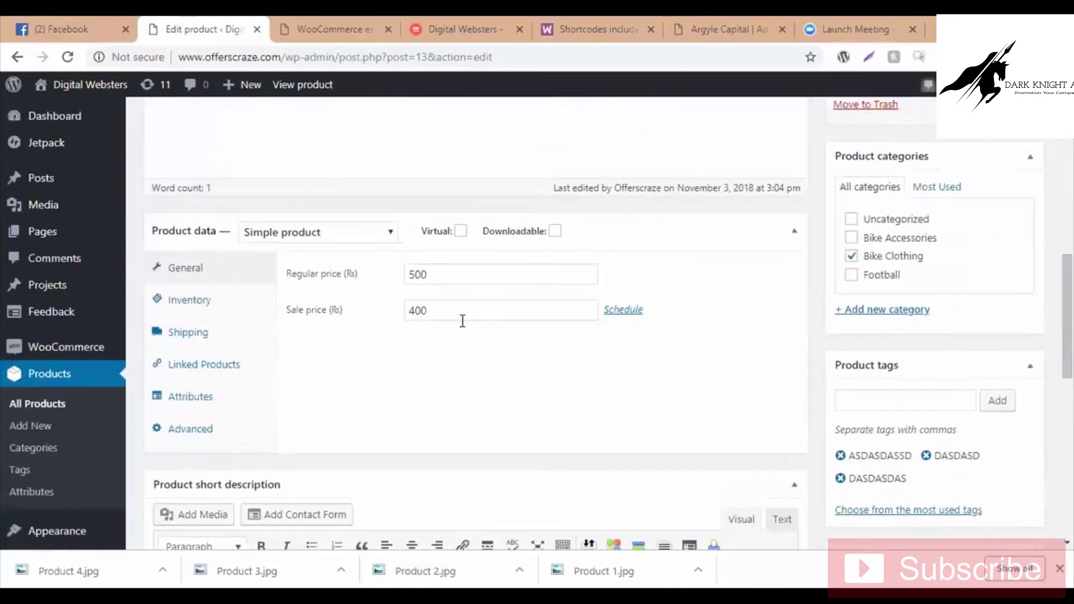
{"action": "left_click", "coordinate": [213, 300]}
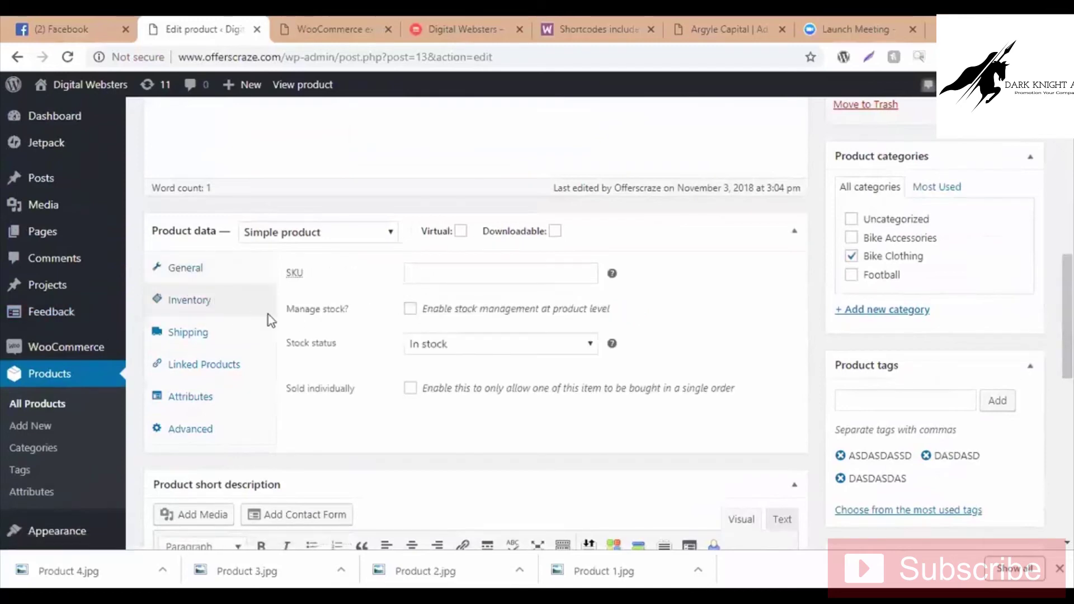
{"action": "left_click", "coordinate": [204, 344]}
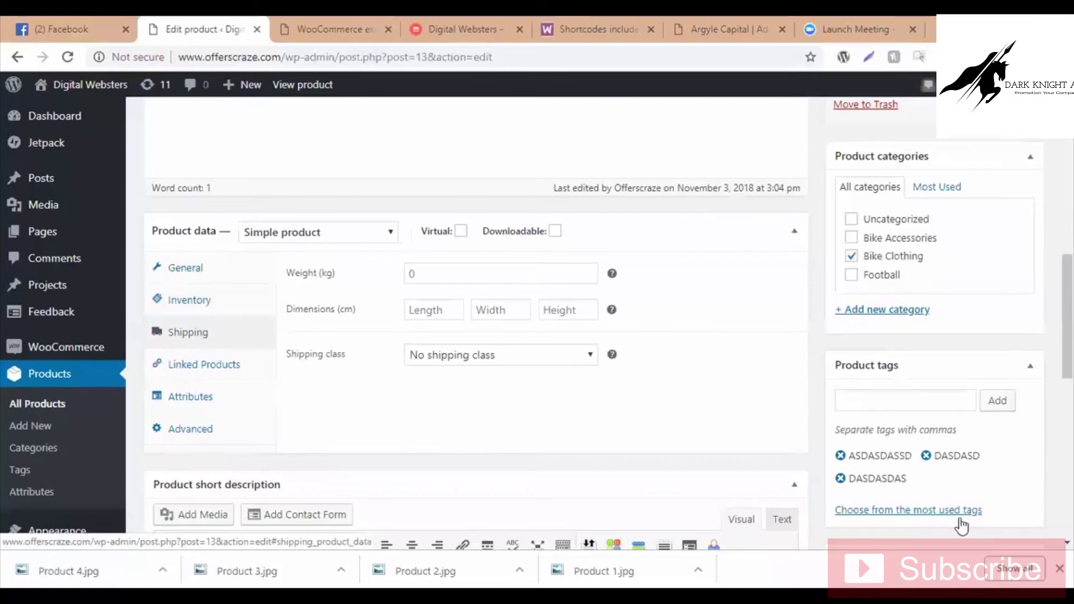
{"action": "left_click", "coordinate": [414, 273]}
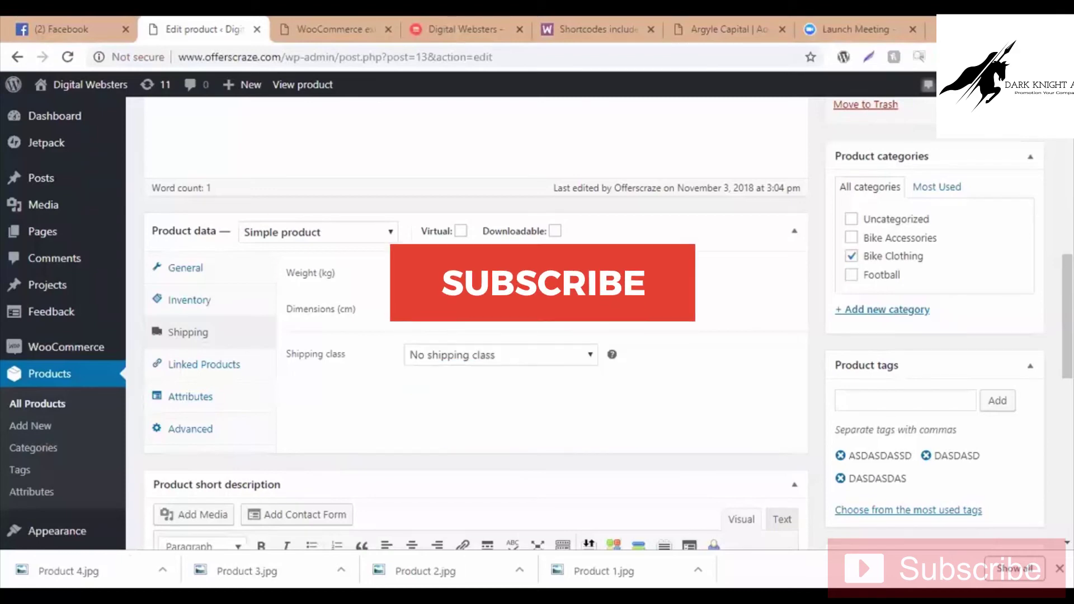
{"action": "scroll", "coordinate": [475, 279], "scroll_direction": "up", "scroll_amount": 3}
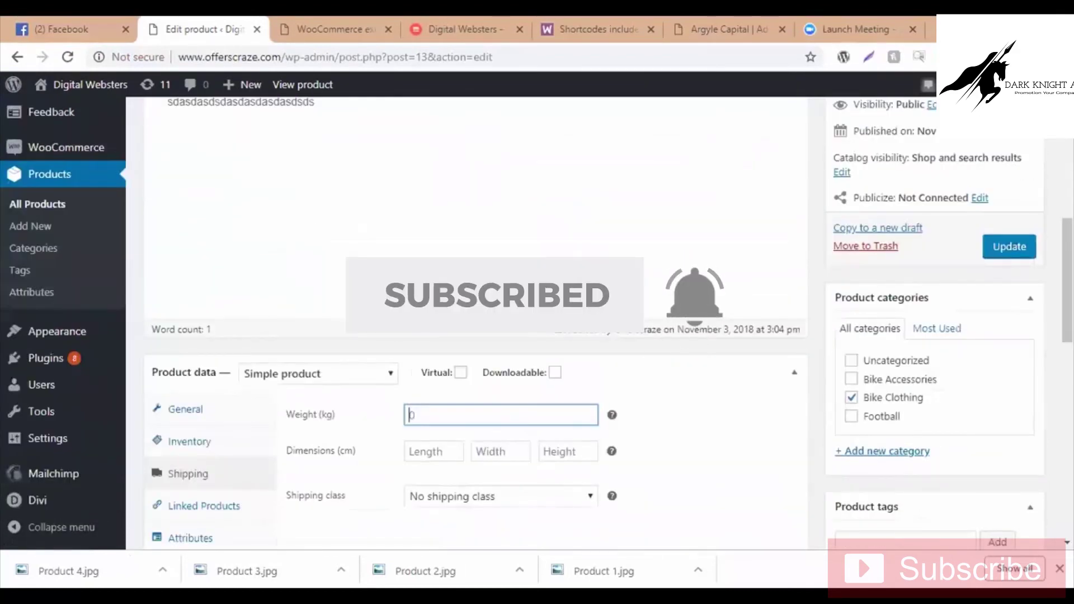
{"action": "scroll", "coordinate": [475, 280], "scroll_direction": "up", "scroll_amount": 5}
{"action": "mouse_move", "coordinate": [1067, 195]}
{"action": "left_mouse_down"}
{"action": "mouse_move", "coordinate": [1068, 175]}
{"action": "mouse_move", "coordinate": [1068, 251]}
{"action": "mouse_move", "coordinate": [1068, 193]}
{"action": "left_mouse_up"}
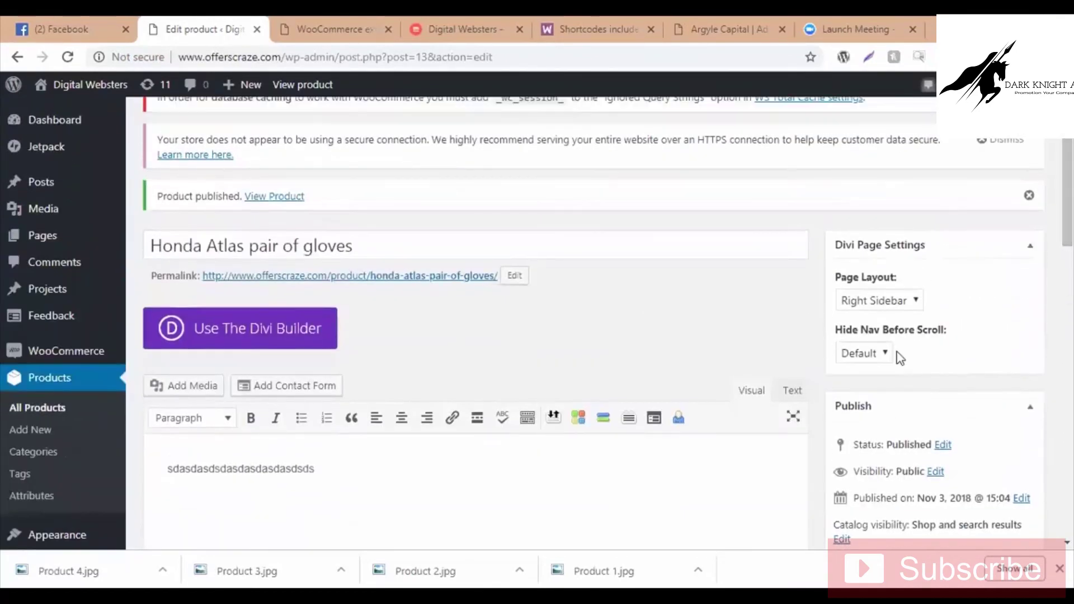
{"action": "scroll", "coordinate": [588, 280], "scroll_direction": "up", "scroll_amount": 3}
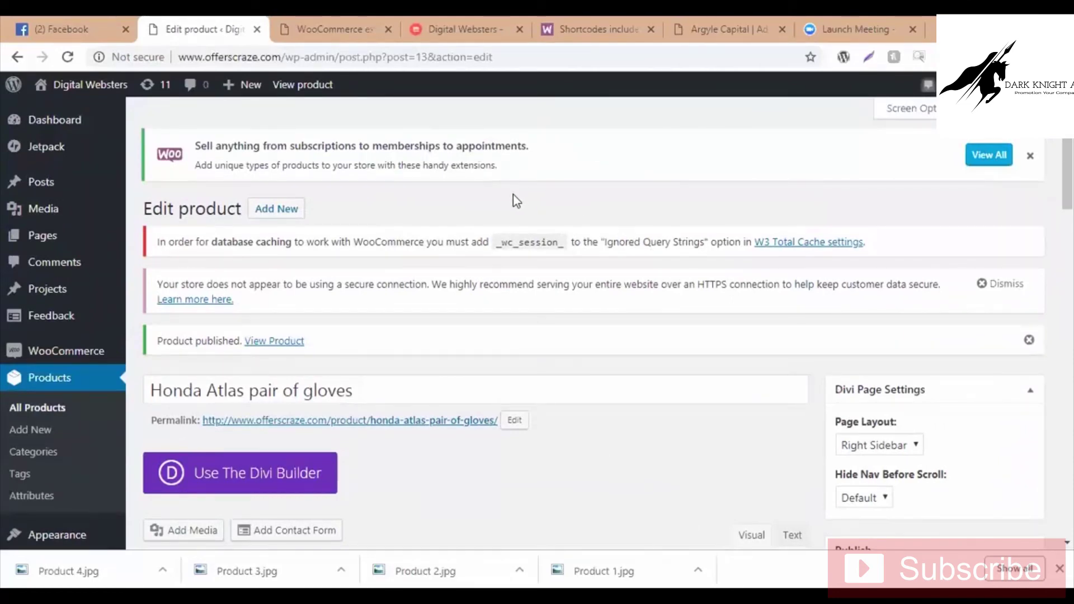
Step: Start a new product titled 'Bike Helmets' with filler description text
{"action": "left_click", "coordinate": [278, 209]}
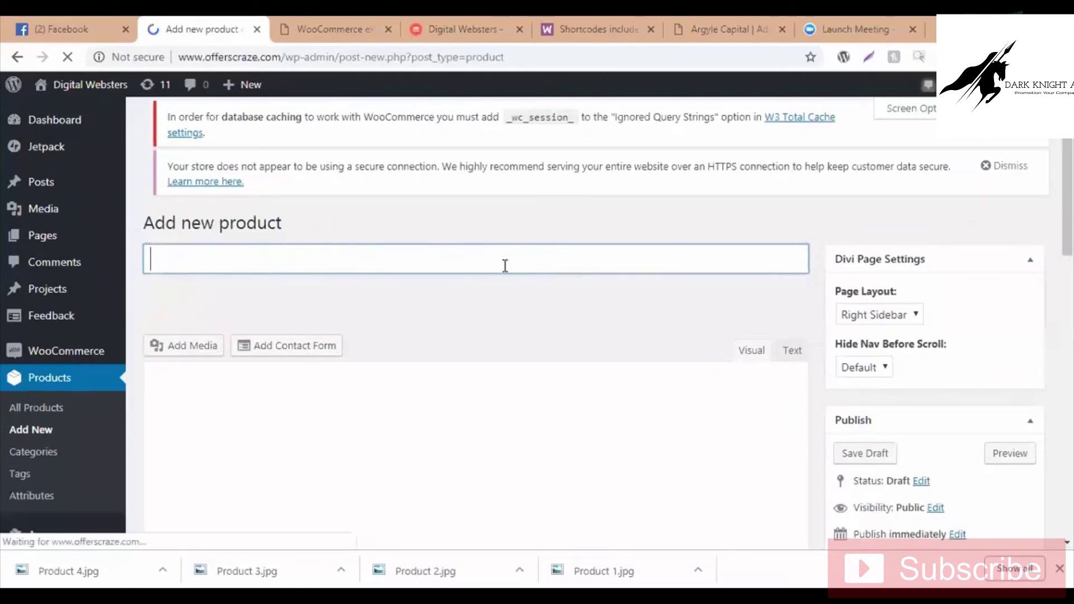
{"action": "type", "text": "Bike Helmets"}
{"action": "scroll", "coordinate": [484, 383], "scroll_direction": "down", "scroll_amount": 1}
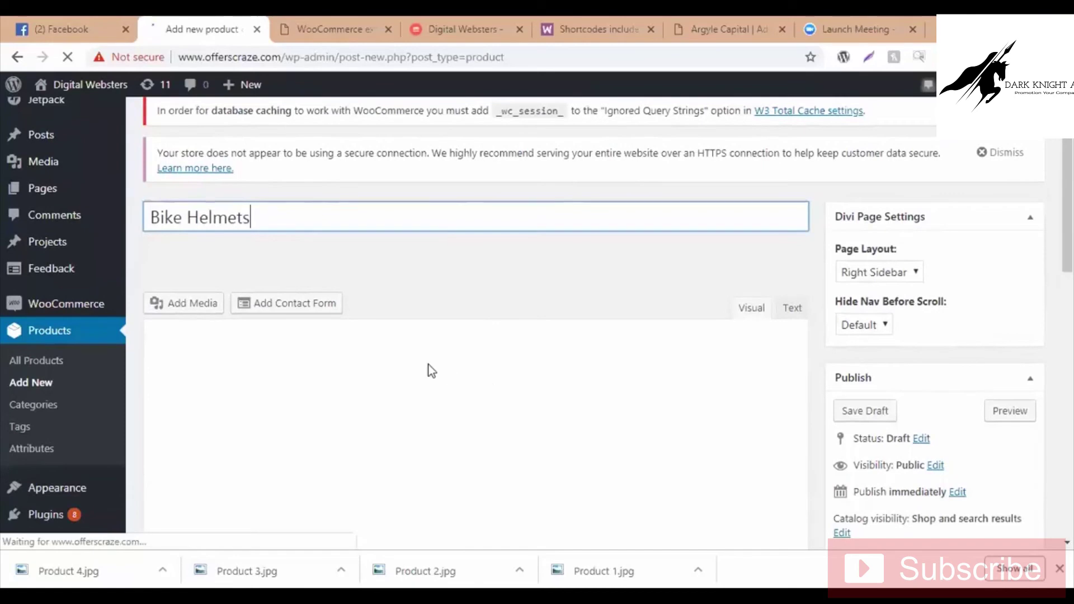
{"action": "scroll", "coordinate": [448, 360], "scroll_direction": "down", "scroll_amount": 3}
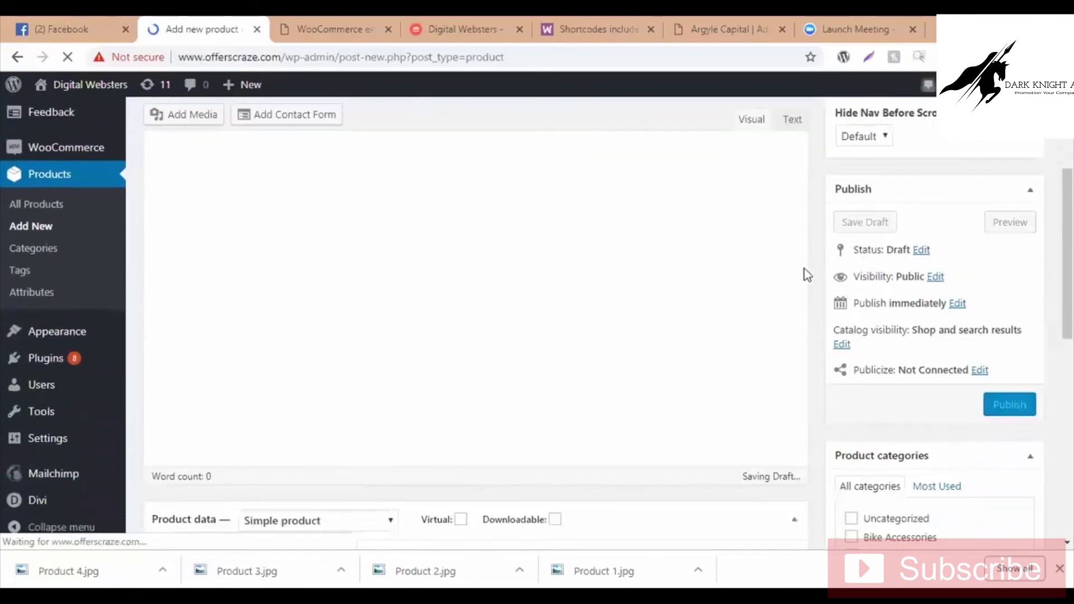
{"action": "scroll", "coordinate": [628, 420], "scroll_direction": "up", "scroll_amount": 3}
{"action": "left_click", "coordinate": [627, 420]}
{"action": "type", "text": "asdasdasdasd"}
{"action": "left_click_drag", "start_coordinate": [1068, 235], "coordinate": [1067, 400]}
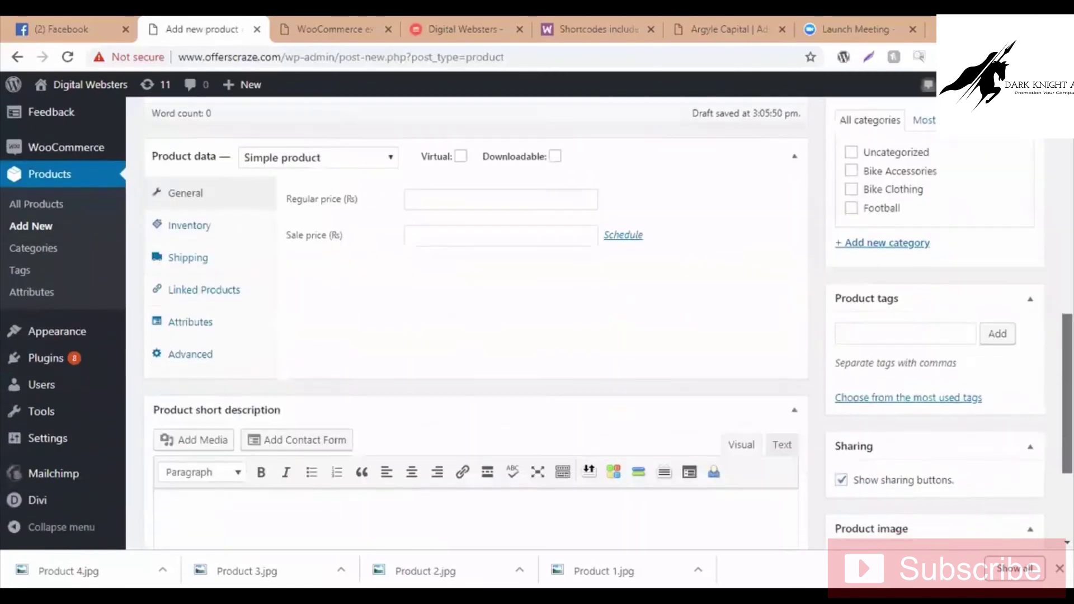
Step: Set the regular price to 1200 and the sale price to 800
{"action": "left_click", "coordinate": [453, 205]}
{"action": "type", "text": "s"}
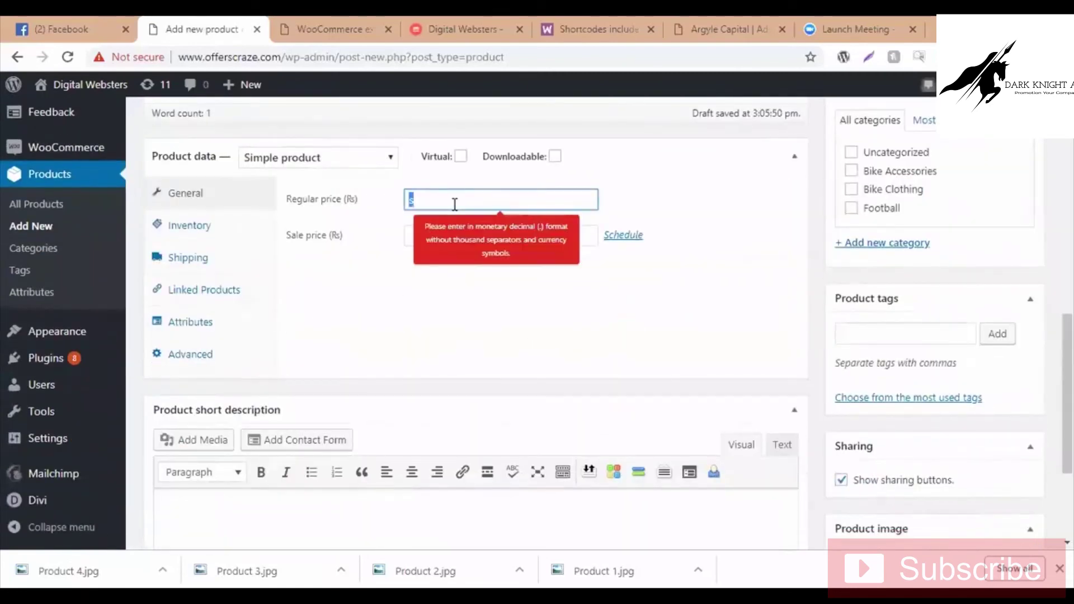
{"action": "type", "text": "1200"}
{"action": "left_click", "coordinate": [450, 234]}
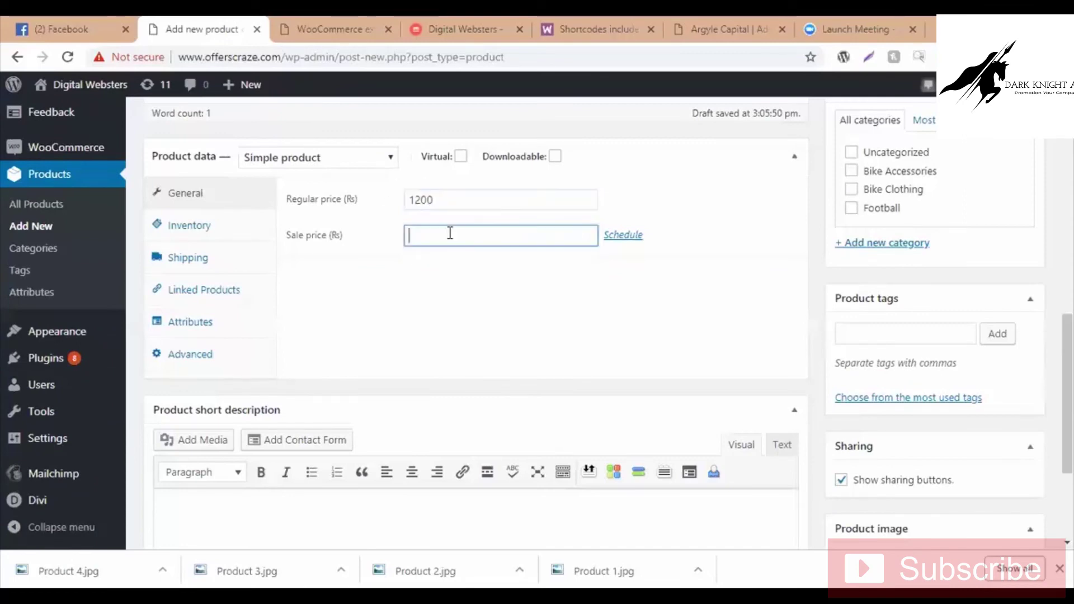
{"action": "type", "text": "232"}
{"action": "double_click", "coordinate": [450, 234]}
{"action": "type", "text": "800"}
Step: Set the SKU to 50 in the inventory settings
{"action": "left_click", "coordinate": [204, 227]}
{"action": "left_click", "coordinate": [483, 200]}
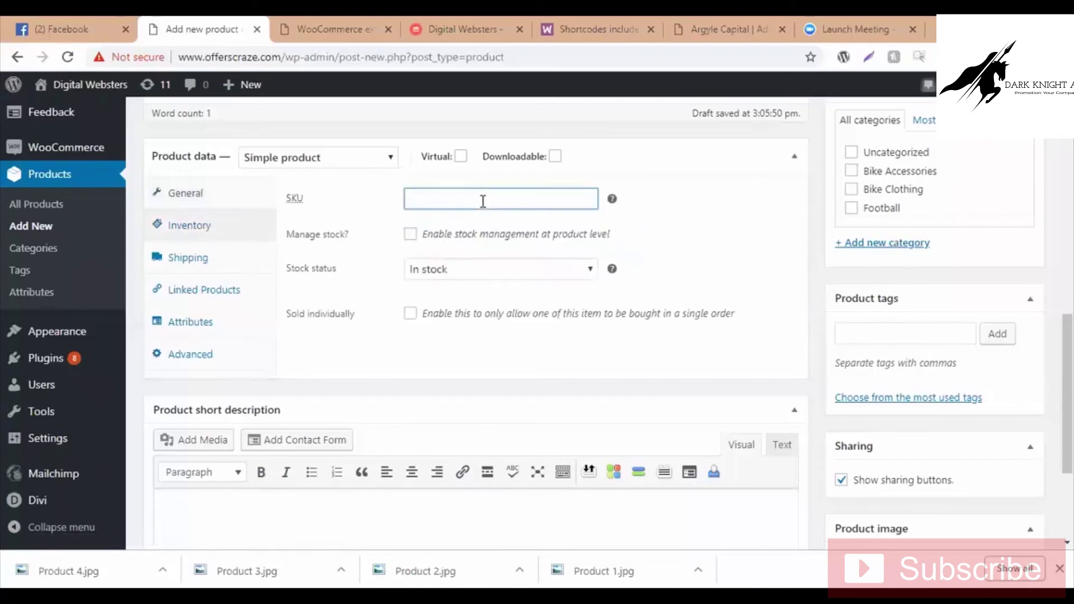
{"action": "type", "text": "50"}
Step: Set shipping weight 50 kg and dimensions 4232 × 232 × 232
{"action": "left_click", "coordinate": [231, 266]}
{"action": "left_click", "coordinate": [477, 202]}
{"action": "type", "text": "50"}
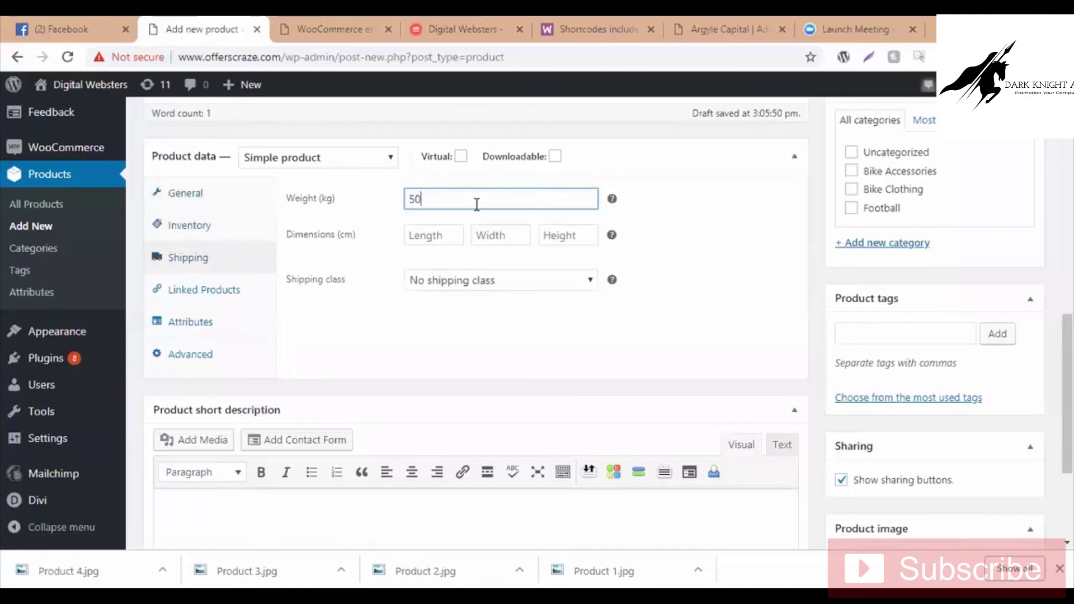
{"action": "left_click", "coordinate": [434, 235]}
{"action": "type", "text": "4232"}
{"action": "left_click", "coordinate": [492, 240]}
{"action": "type", "text": "232"}
{"action": "left_click", "coordinate": [539, 244]}
{"action": "type", "text": "232"}
Step: Type filler text into the short description
{"action": "left_click", "coordinate": [208, 292]}
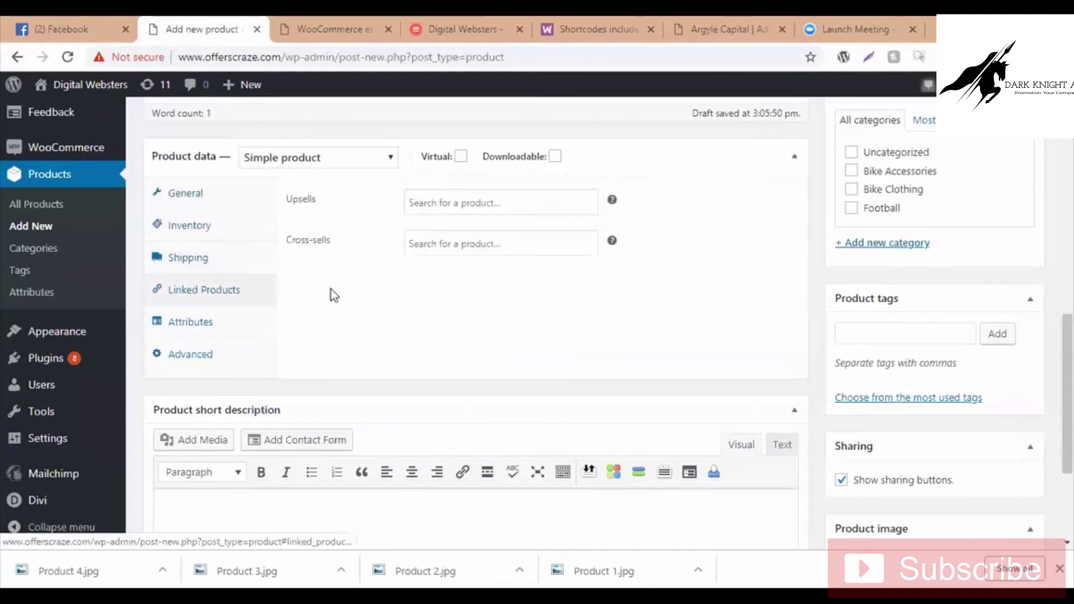
{"action": "scroll", "coordinate": [357, 290], "scroll_direction": "down", "scroll_amount": 3}
{"action": "left_click", "coordinate": [510, 371]}
{"action": "type", "text": "asdas"}
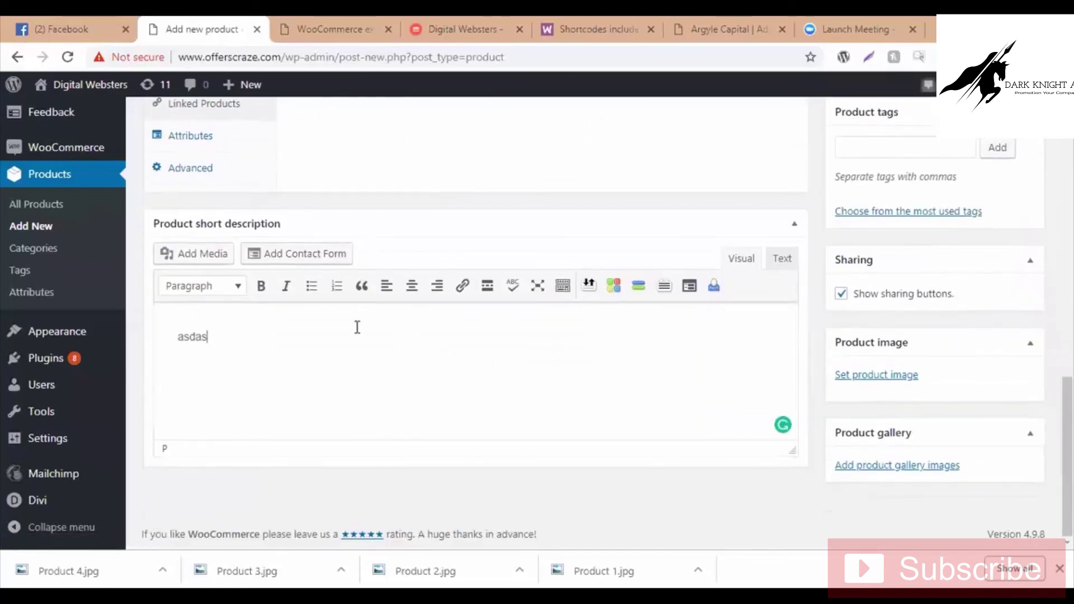
{"action": "type", "text": "dasdssdasdas"}
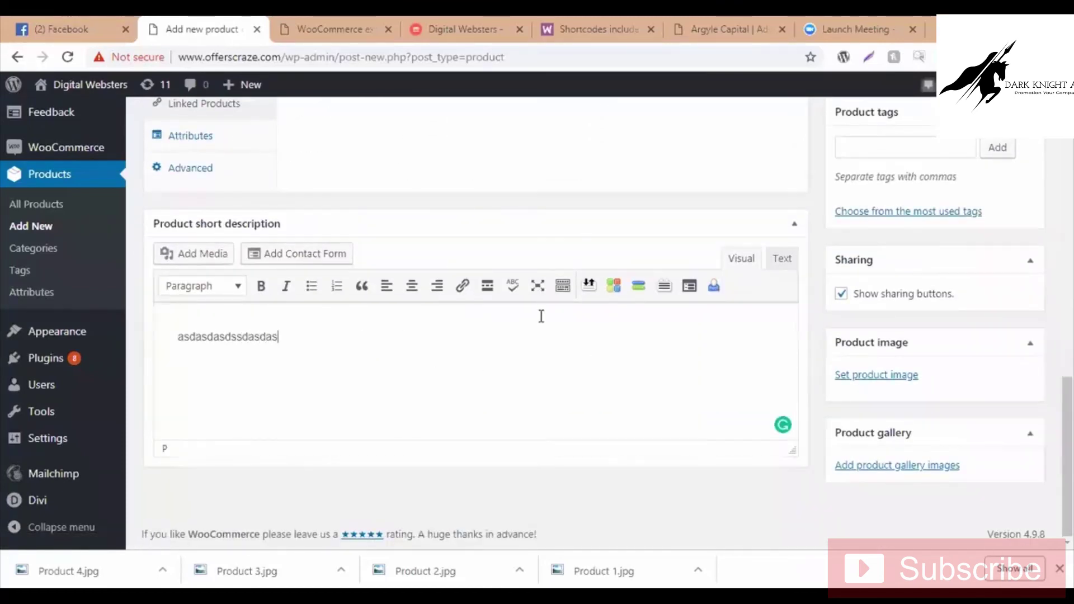
Step: Upload Product 3.jpg and set the helmet photo as the product image
{"action": "left_click", "coordinate": [888, 380]}
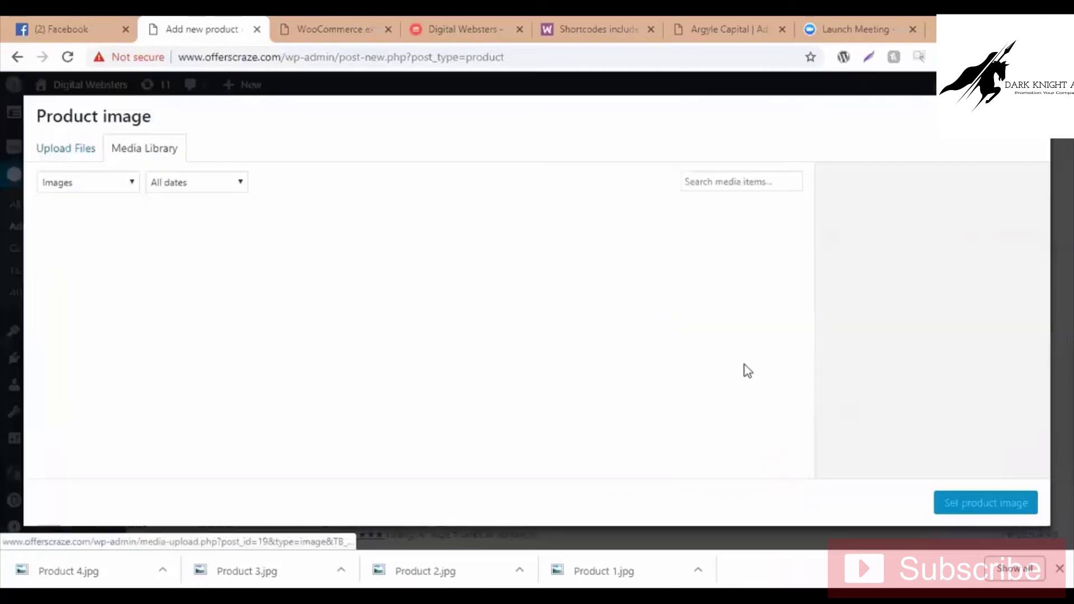
{"action": "left_click", "coordinate": [84, 157]}
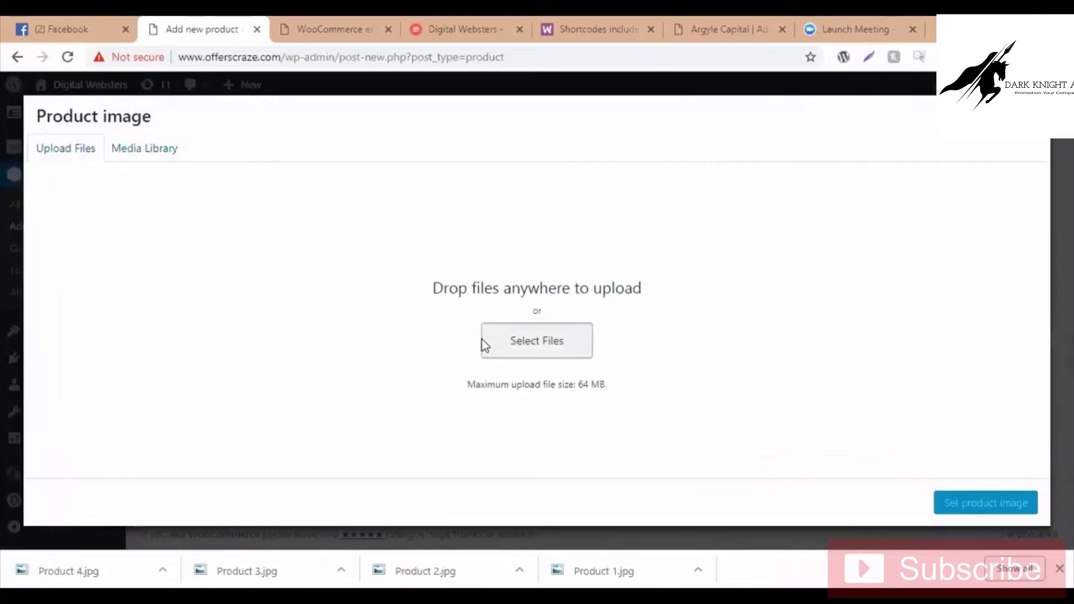
{"action": "left_click", "coordinate": [483, 340]}
{"action": "left_click_drag", "start_coordinate": [770, 226], "coordinate": [763, 359]}
{"action": "double_click", "coordinate": [495, 380]}
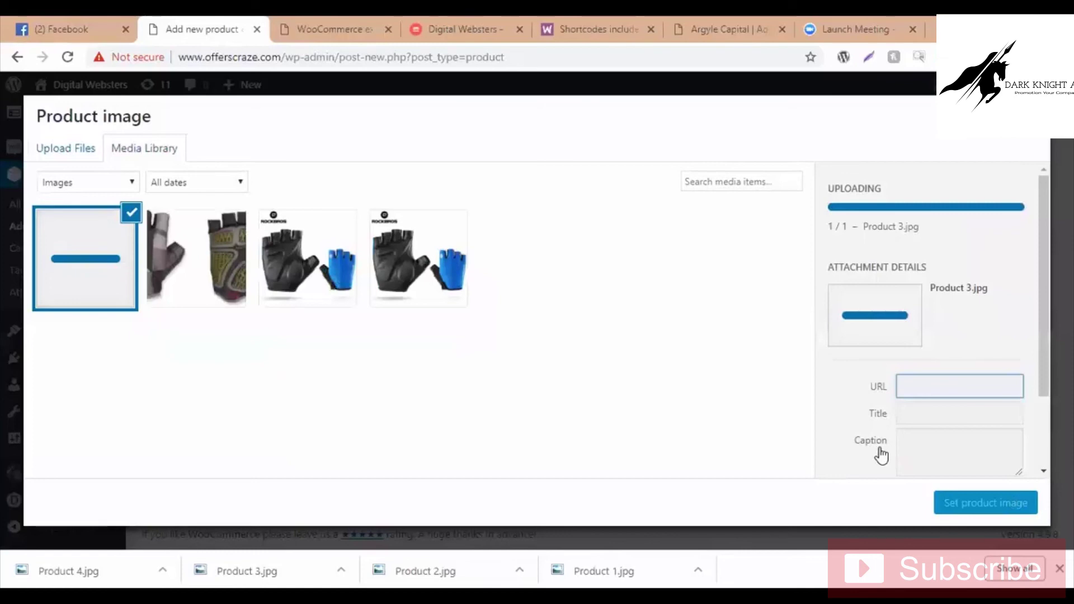
{"action": "left_click", "coordinate": [1021, 505]}
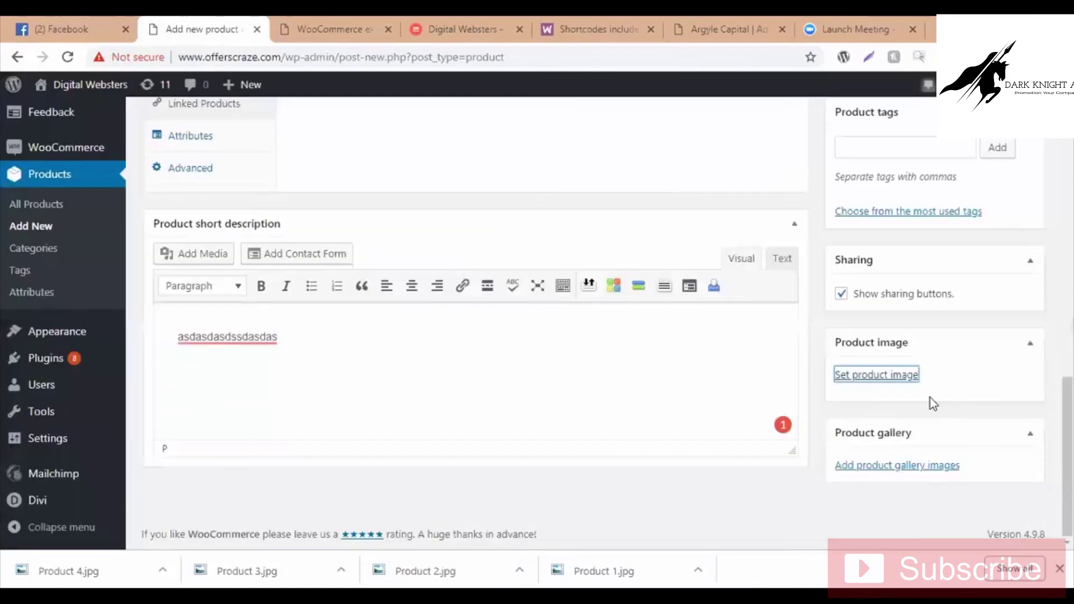
{"action": "scroll", "coordinate": [1038, 362], "scroll_direction": "up", "scroll_amount": 8}
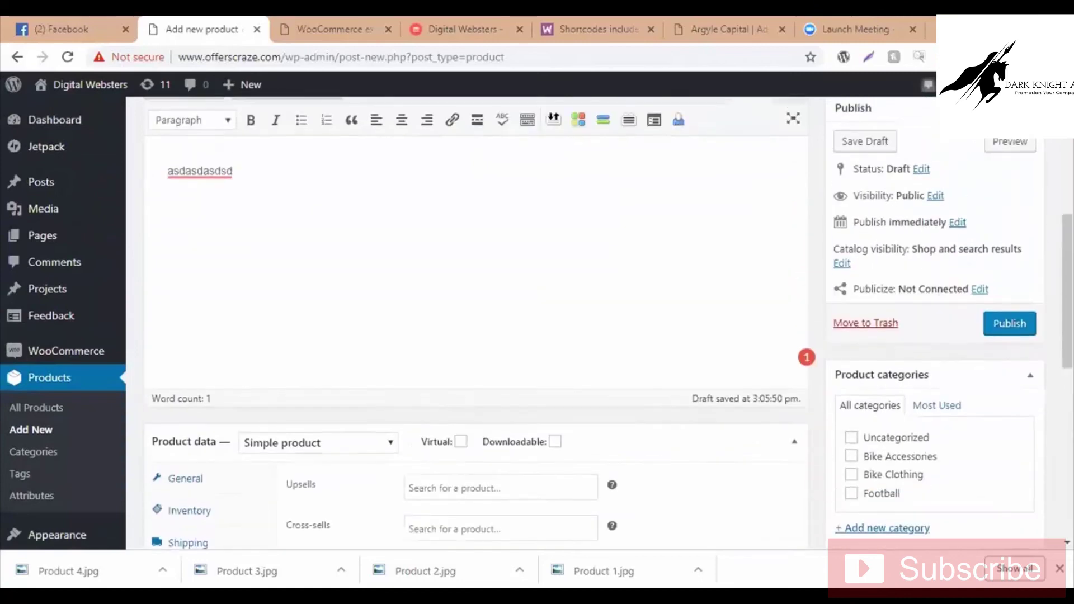
Step: File Bike Helmets under Bike Accessories and publish the product
{"action": "scroll", "coordinate": [1013, 372], "scroll_direction": "down", "scroll_amount": 1}
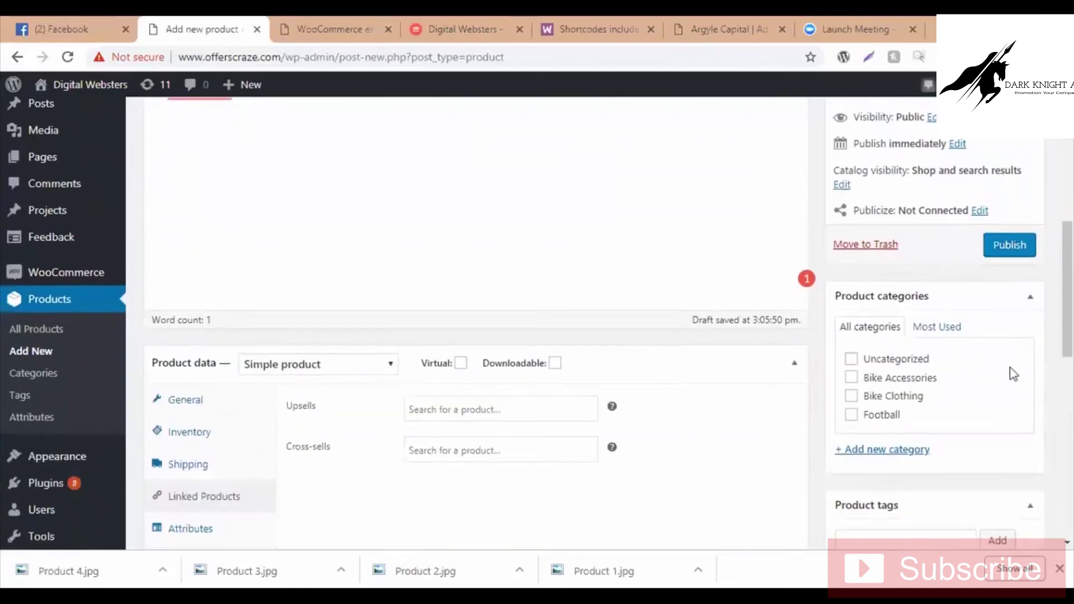
{"action": "left_click", "coordinate": [904, 382]}
{"action": "scroll", "coordinate": [1025, 295], "scroll_direction": "up", "scroll_amount": 3}
{"action": "left_click", "coordinate": [1034, 403]}
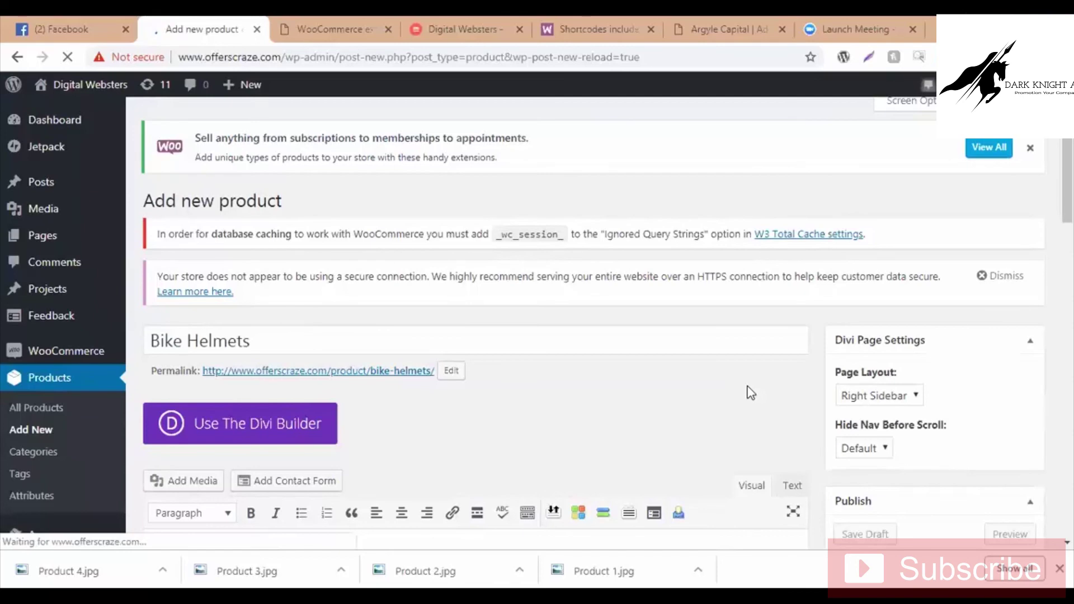
{"action": "scroll", "coordinate": [976, 347], "scroll_direction": "down", "scroll_amount": 4}
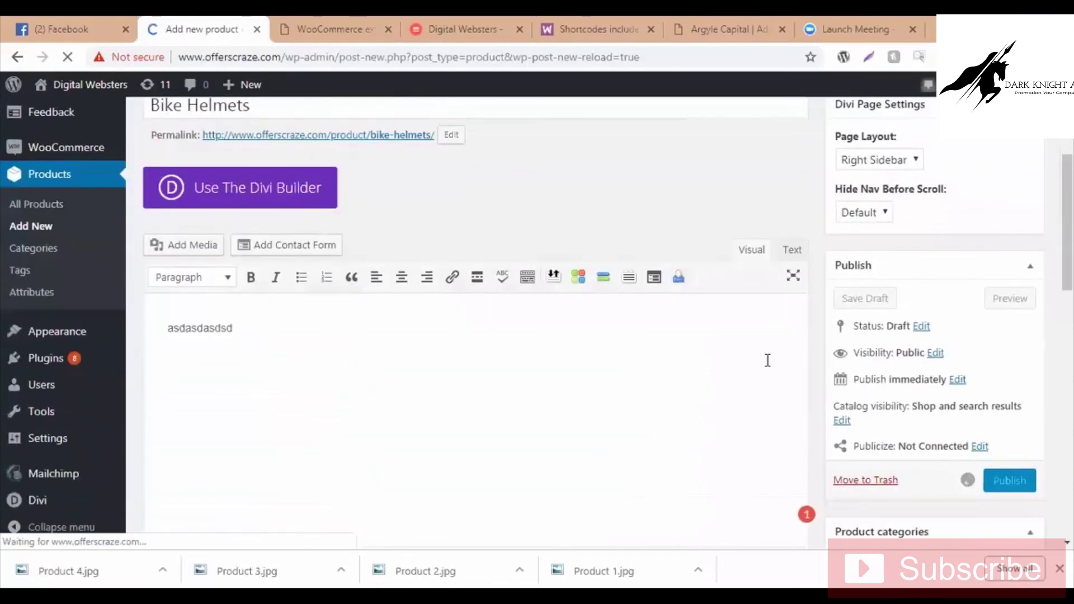
{"action": "scroll", "coordinate": [769, 359], "scroll_direction": "down", "scroll_amount": 3}
{"action": "scroll", "coordinate": [769, 359], "scroll_direction": "down", "scroll_amount": 5}
{"action": "scroll", "coordinate": [807, 415], "scroll_direction": "up", "scroll_amount": 7}
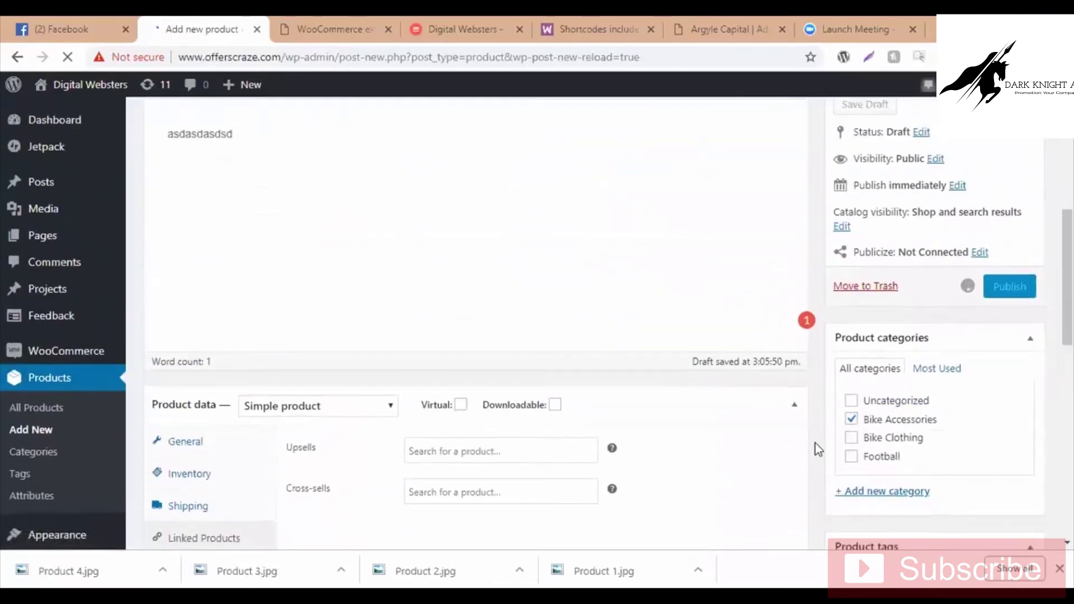
{"action": "scroll", "coordinate": [815, 443], "scroll_direction": "up", "scroll_amount": 1}
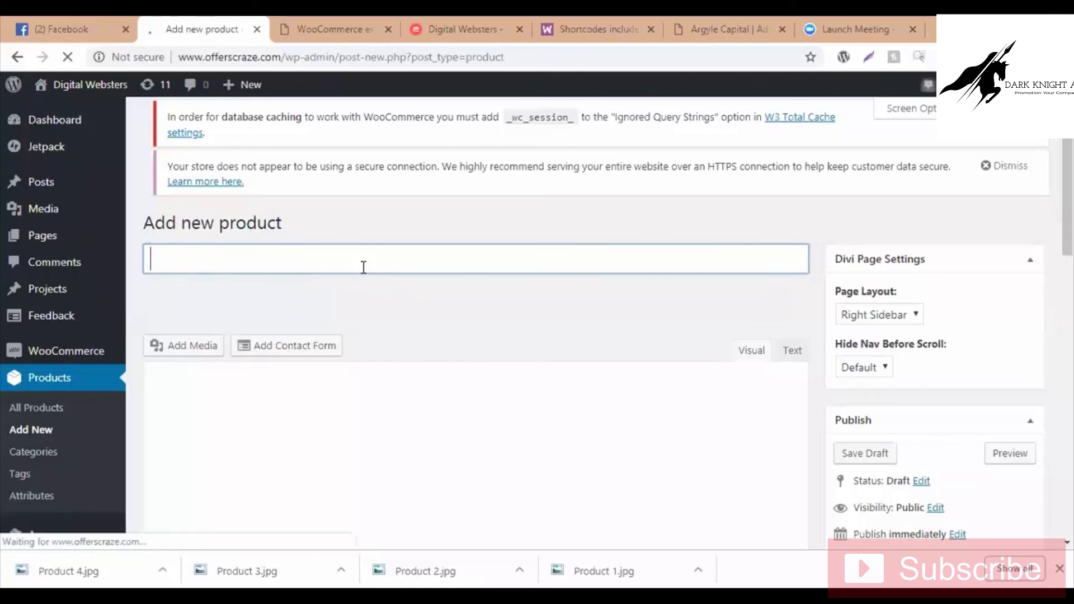
Step: Title the new product 'CR7 Shoes' and add filler description text
{"action": "type", "text": "CR7"}
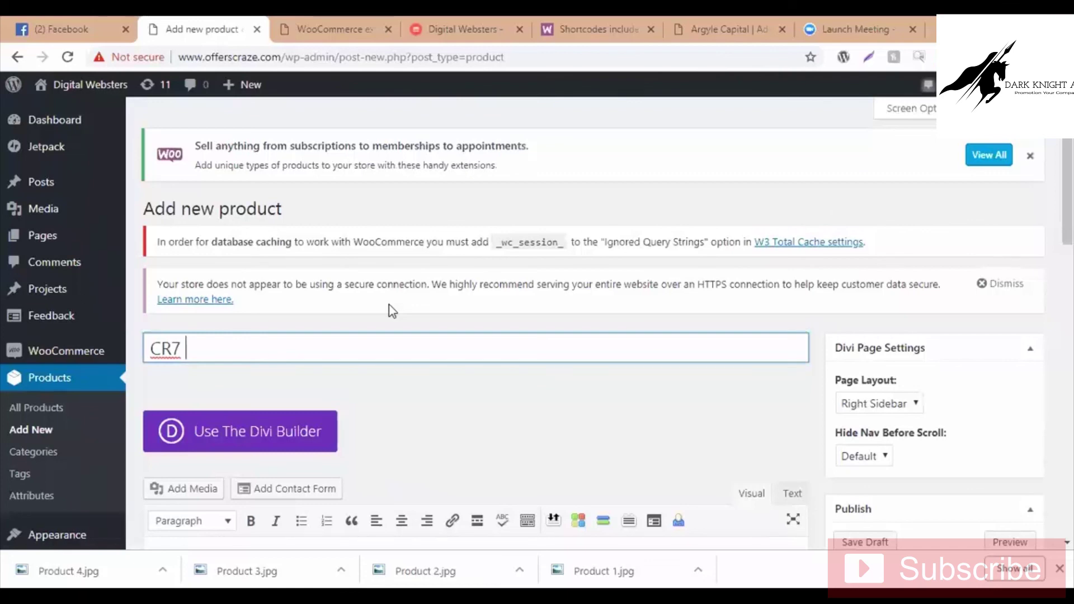
{"action": "type", "text": "hoes"}
{"action": "scroll", "coordinate": [436, 302], "scroll_direction": "down", "scroll_amount": 5}
{"action": "left_click", "coordinate": [487, 291]}
{"action": "type", "text": "as"}
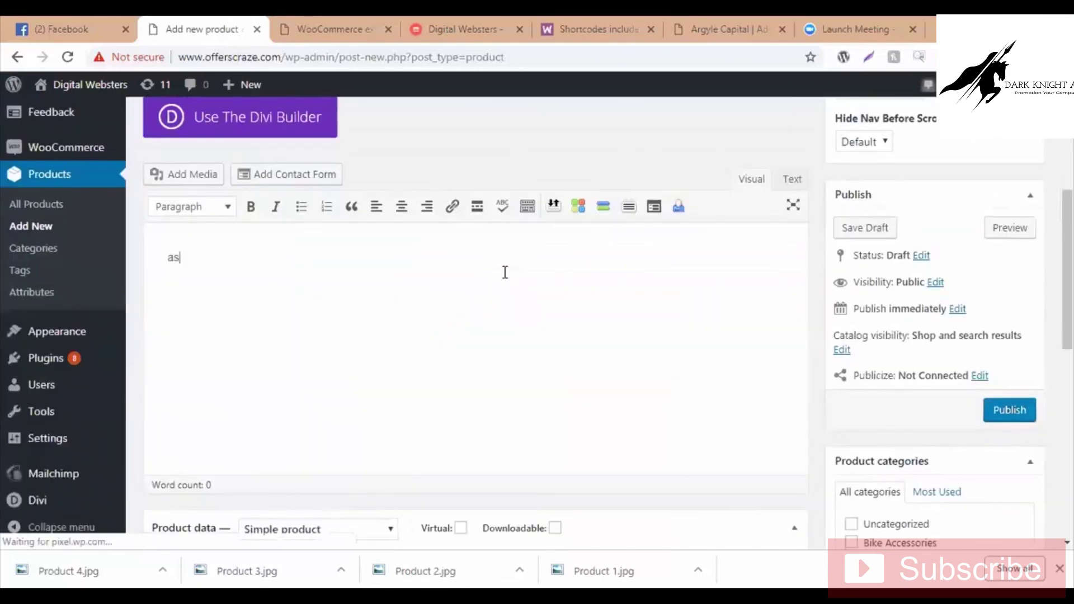
{"action": "type", "text": "dasdasd"}
Step: Set regular price 5000, sale price 4000 and SKU 345
{"action": "scroll", "coordinate": [605, 355], "scroll_direction": "down", "scroll_amount": 5}
{"action": "left_click", "coordinate": [450, 256]}
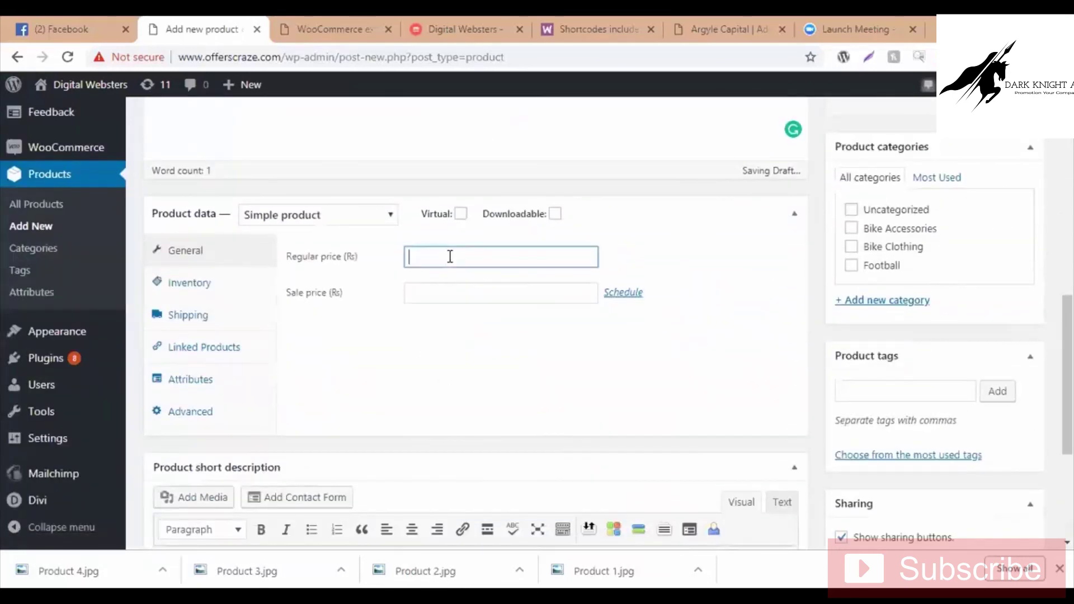
{"action": "left_click", "coordinate": [441, 289]}
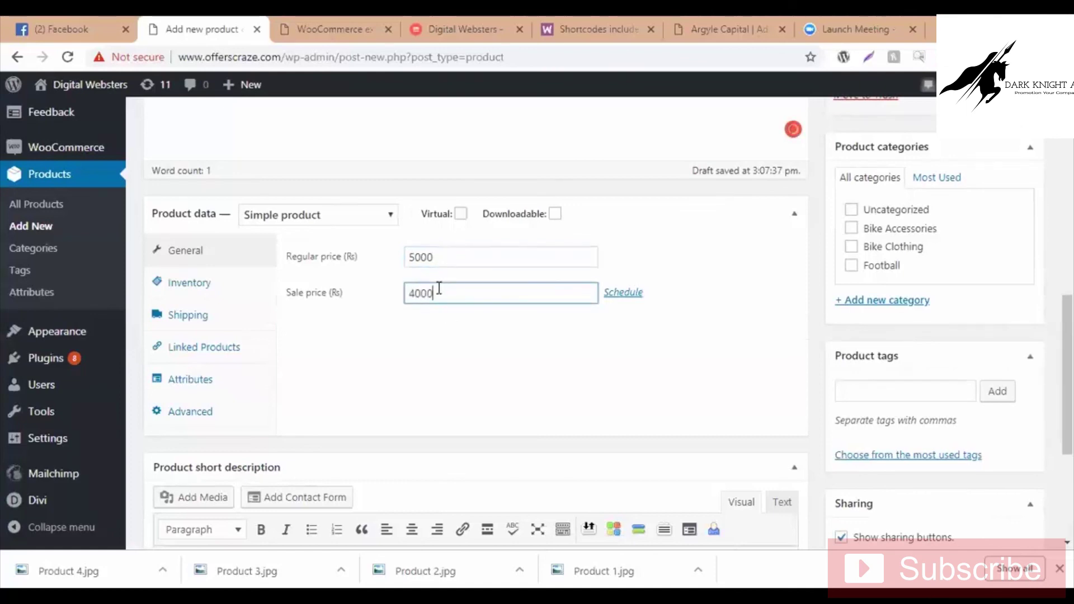
{"action": "left_click", "coordinate": [178, 280]}
{"action": "left_click", "coordinate": [464, 264]}
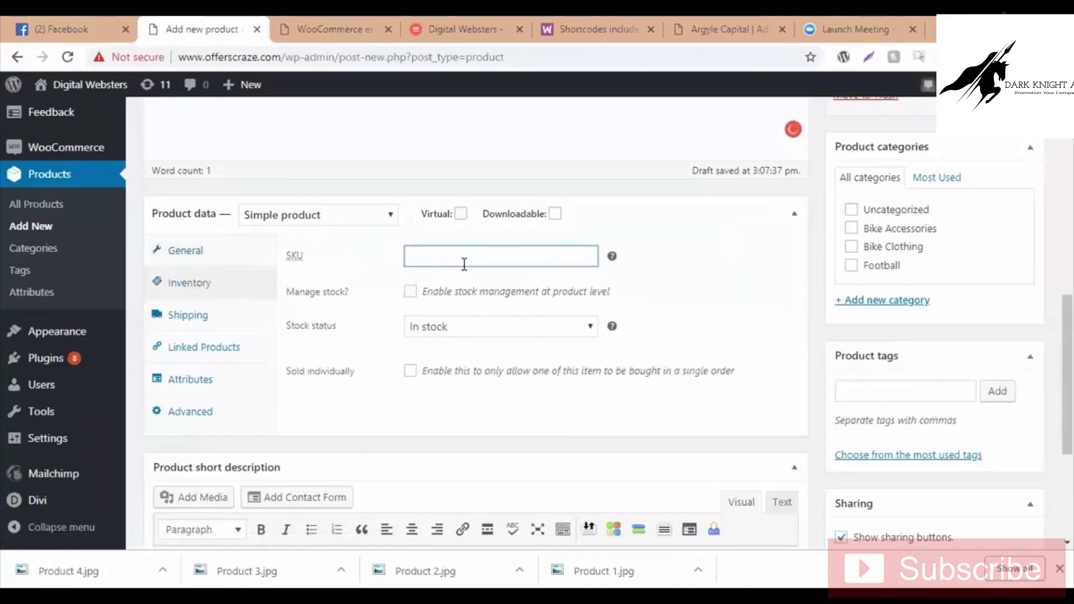
{"action": "type", "text": "345"}
Step: Clear the invalid text from the shipping weight field
{"action": "left_click", "coordinate": [170, 315]}
{"action": "left_click", "coordinate": [476, 261]}
{"action": "type", "text": "rerererererer"}
{"action": "key", "text": "ctrl+a"}
{"action": "key", "text": "BackSpace"}
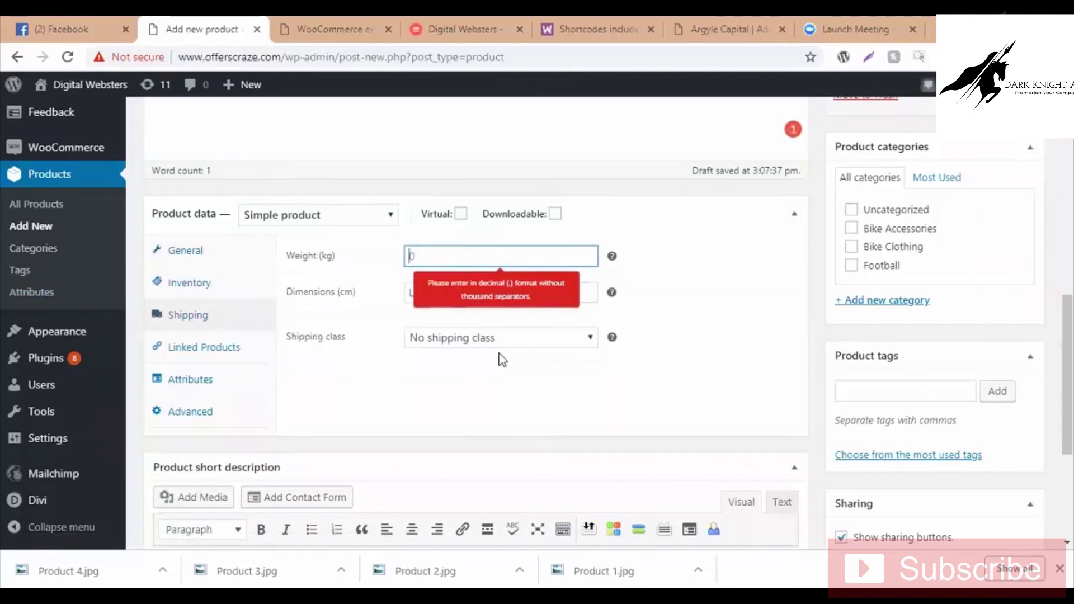
Step: Add a filler short description and bring up the product image chooser
{"action": "scroll", "coordinate": [612, 391], "scroll_direction": "down", "scroll_amount": 4}
{"action": "left_click", "coordinate": [411, 403]}
{"action": "type", "text": "asdasdasdasda"}
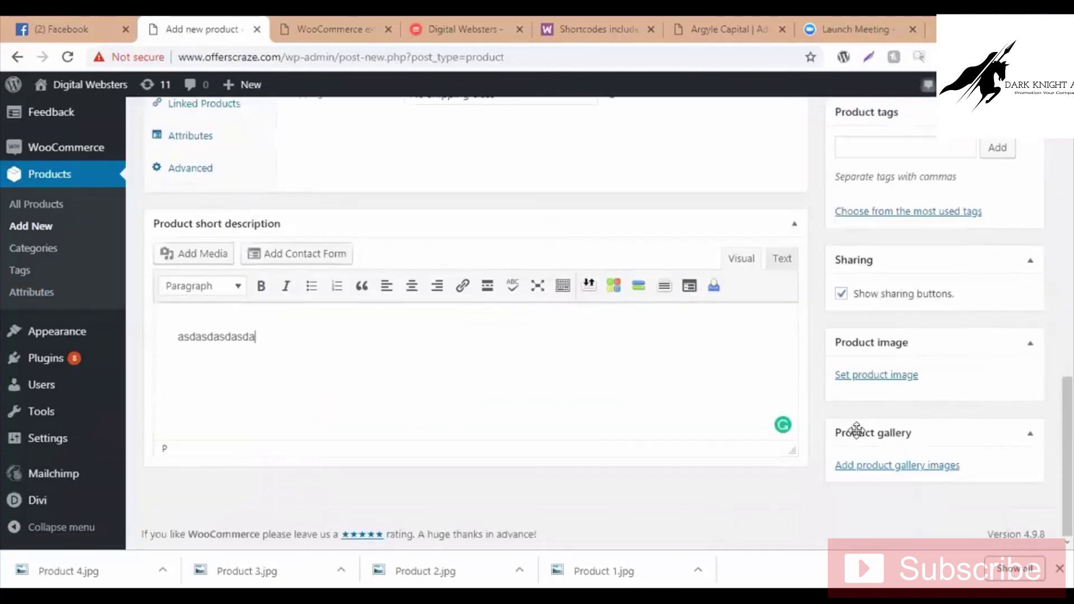
{"action": "left_click", "coordinate": [894, 373]}
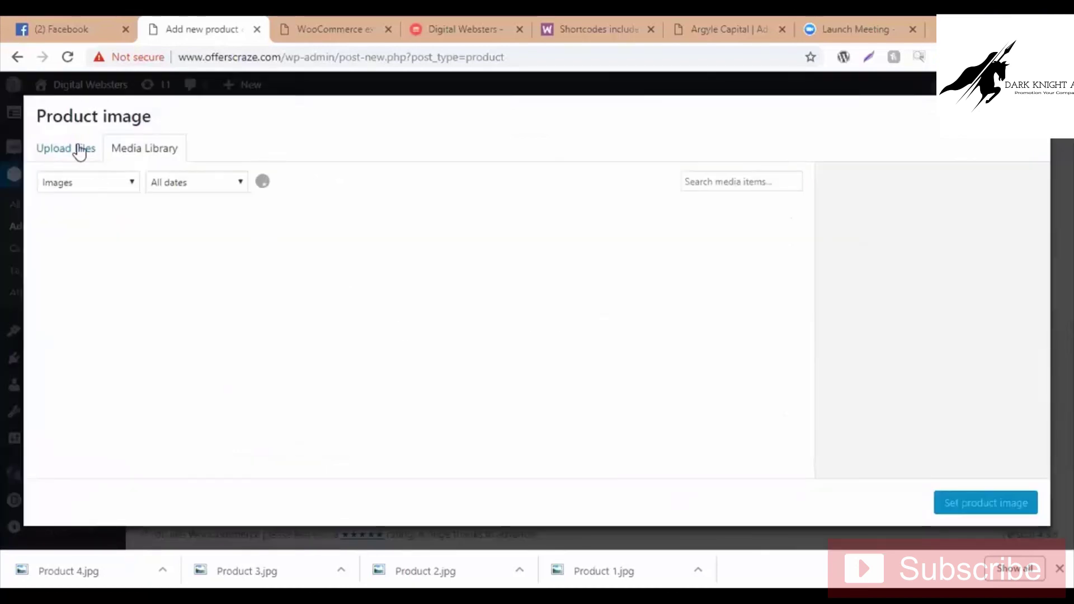
Step: Upload Product 4.jpg from Downloads into the media library
{"action": "left_click", "coordinate": [82, 149]}
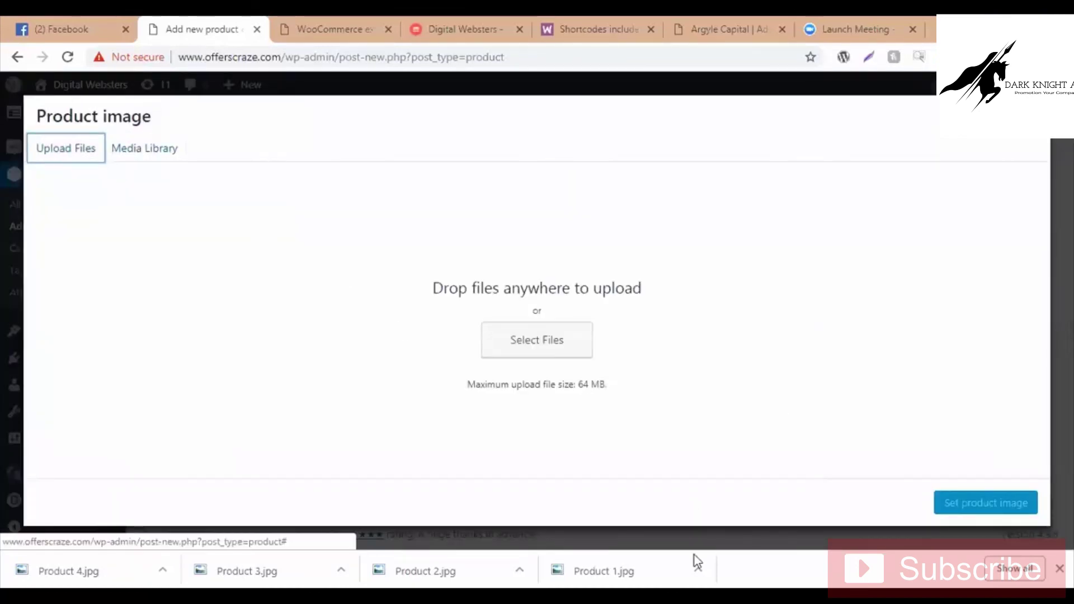
{"action": "left_click_drag", "start_coordinate": [764, 257], "coordinate": [766, 364]}
{"action": "left_click", "coordinate": [596, 374]}
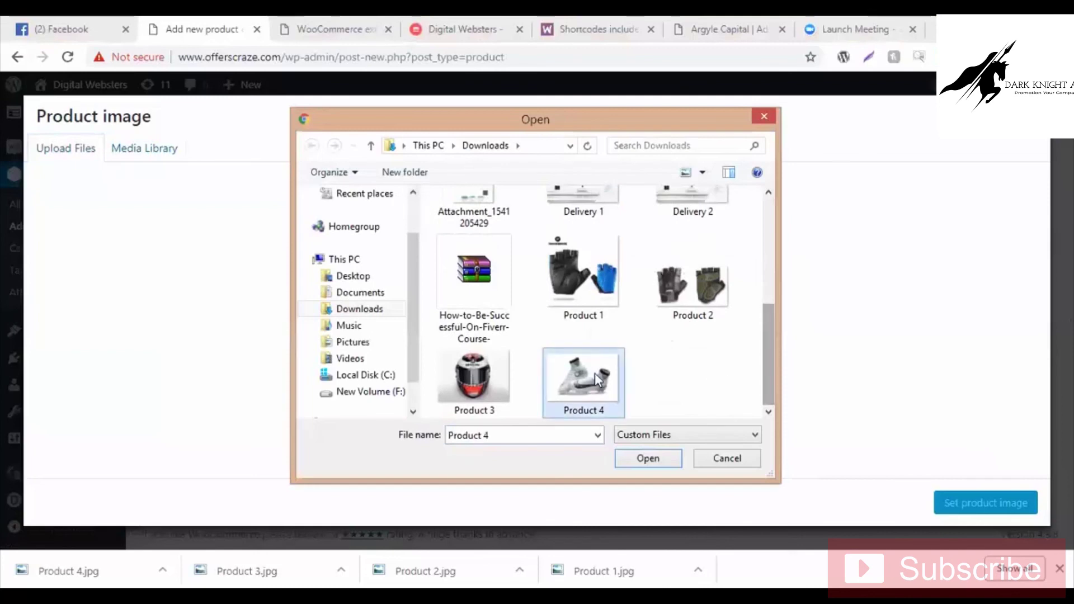
{"action": "double_click", "coordinate": [596, 374]}
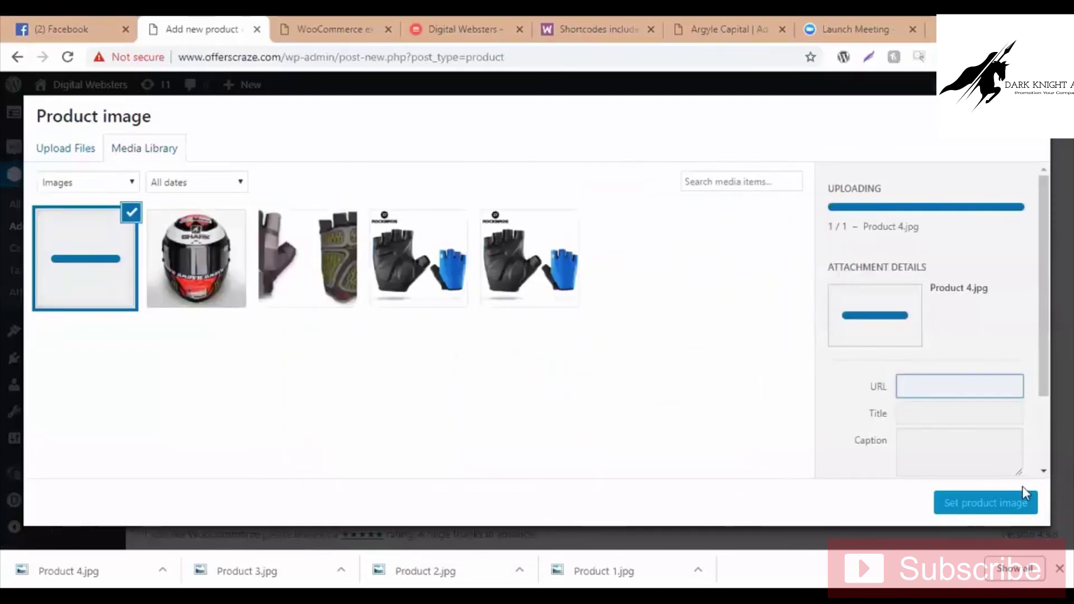